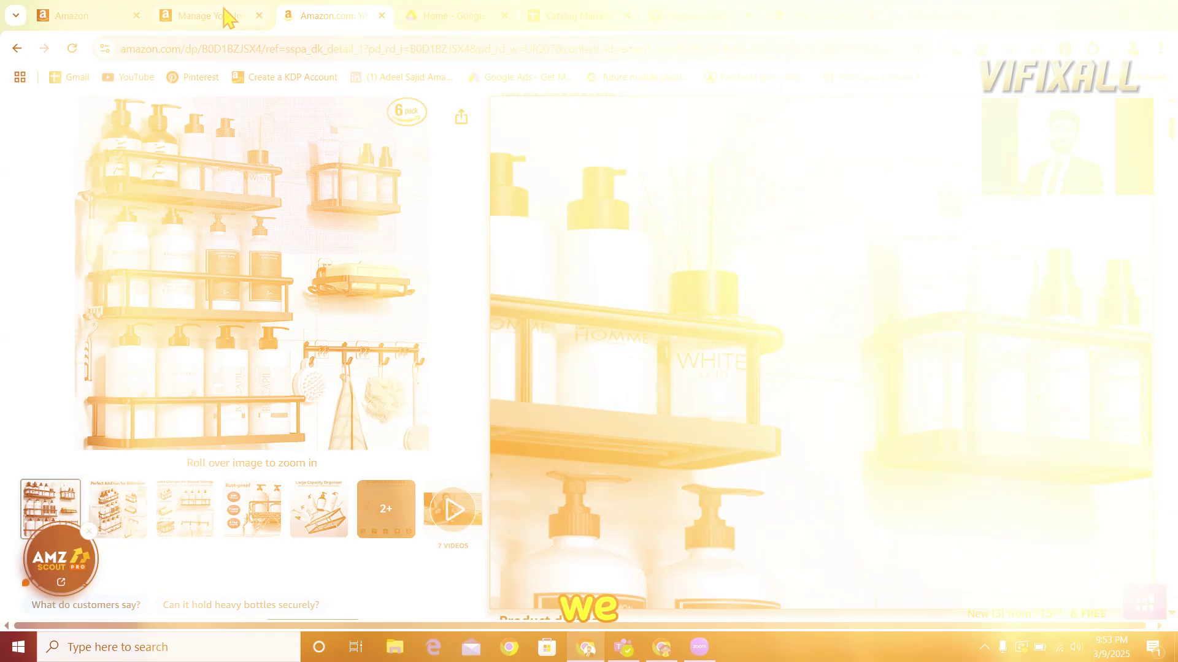
- Review the shower caddy listings on the Manage All Inventory page in Seller Central
{"action": "left_click", "coordinate": [229, 17]}
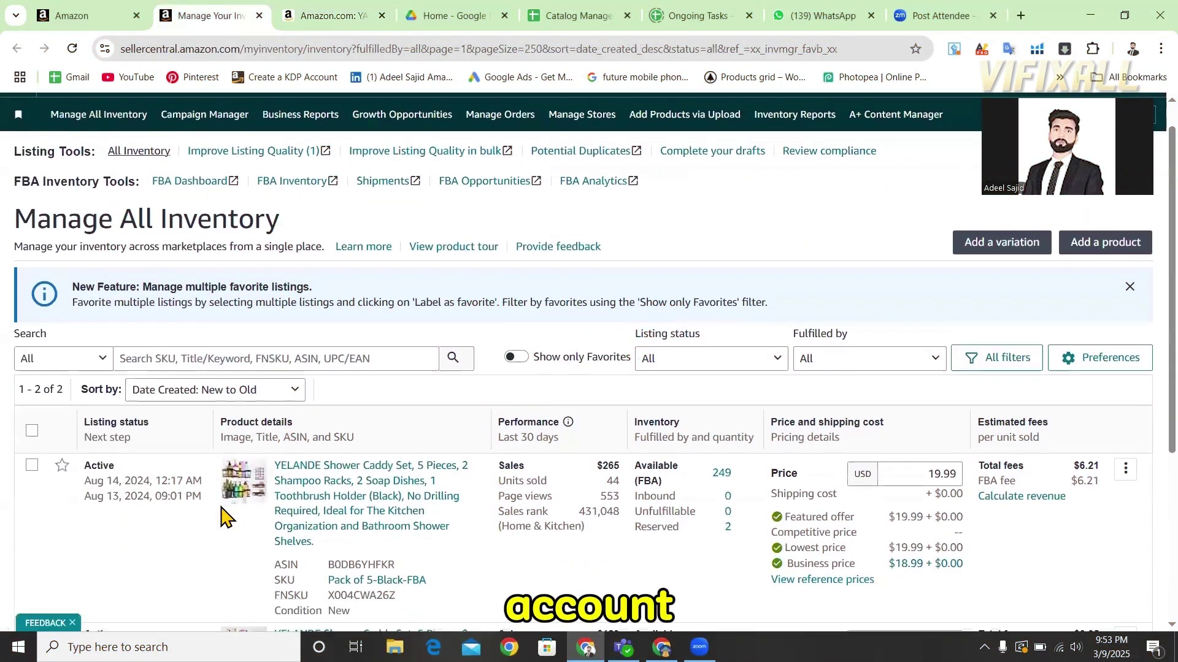
{"action": "scroll", "coordinate": [319, 335], "scroll_direction": "down", "scroll_amount": 3}
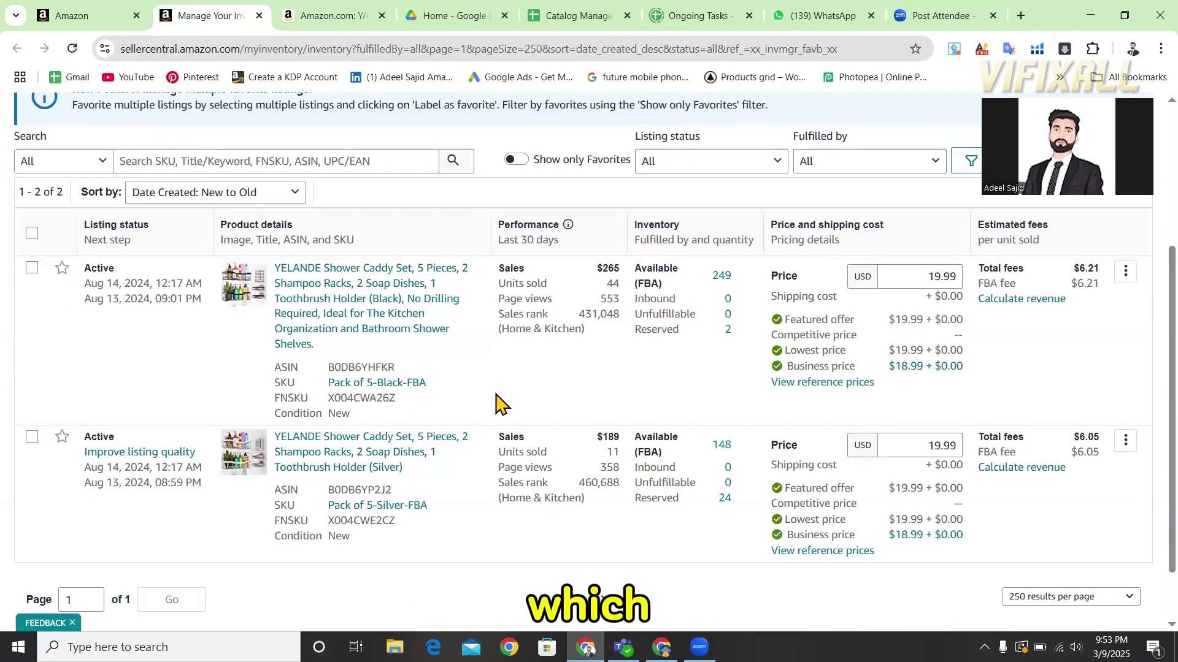
{"action": "scroll", "coordinate": [494, 387], "scroll_direction": "up", "scroll_amount": 4}
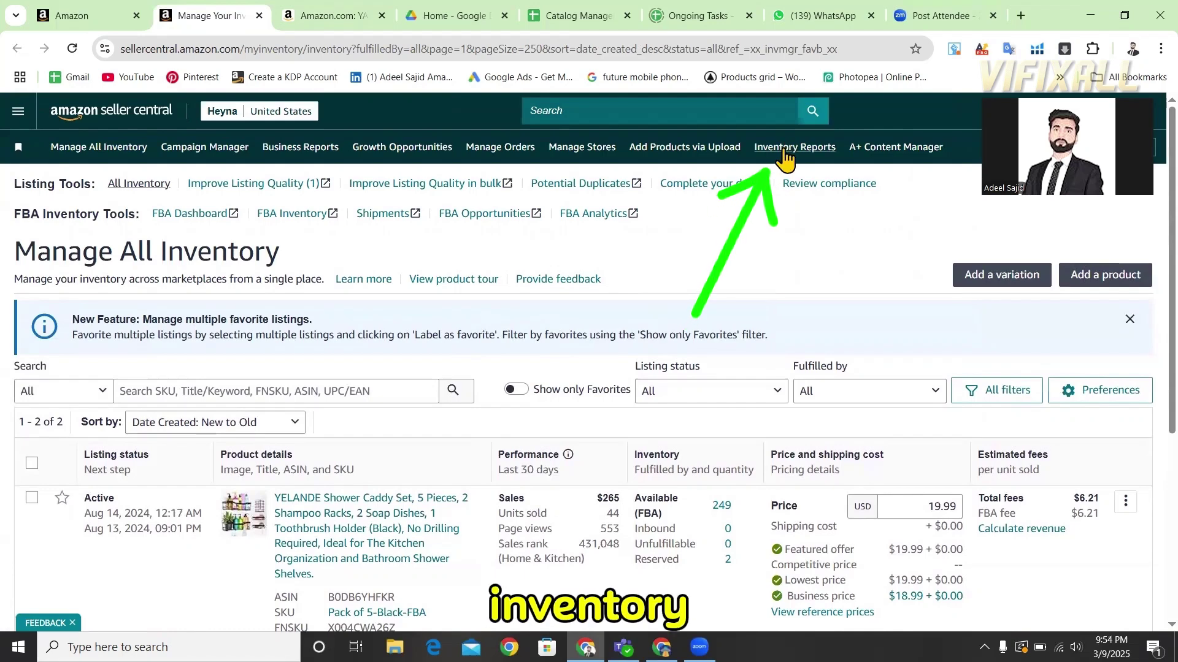
- Open the Inventory Reports page and request a Category Listings Report
{"action": "left_click", "coordinate": [18, 117]}
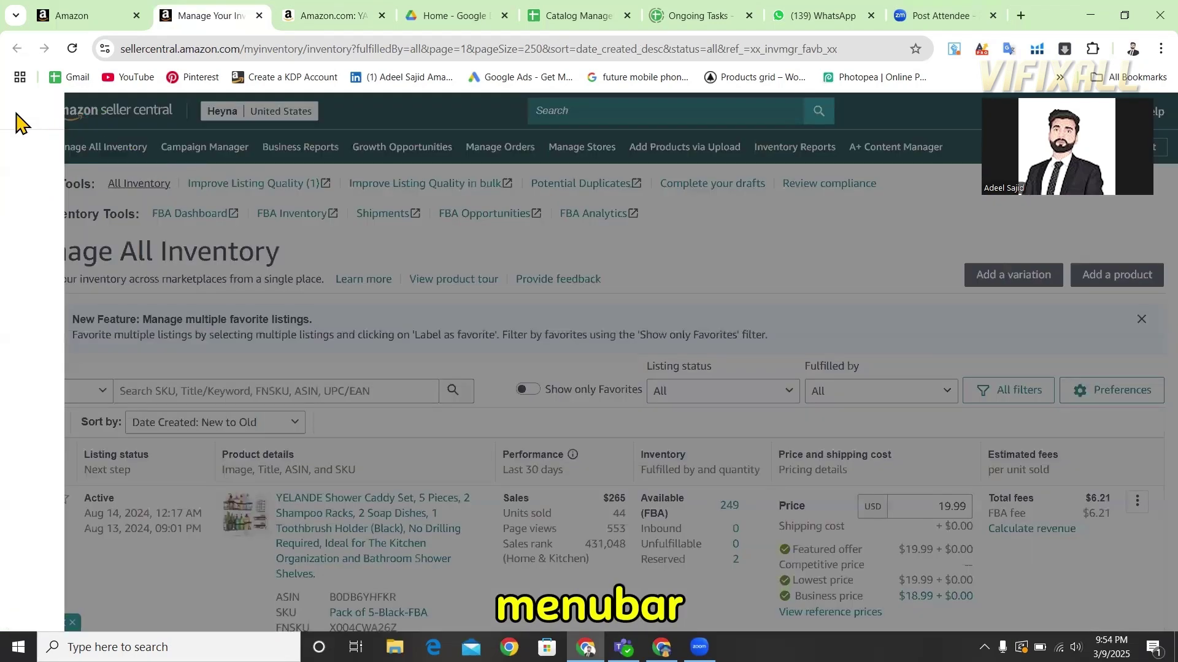
{"action": "mouse_move", "coordinate": [163, 404]}
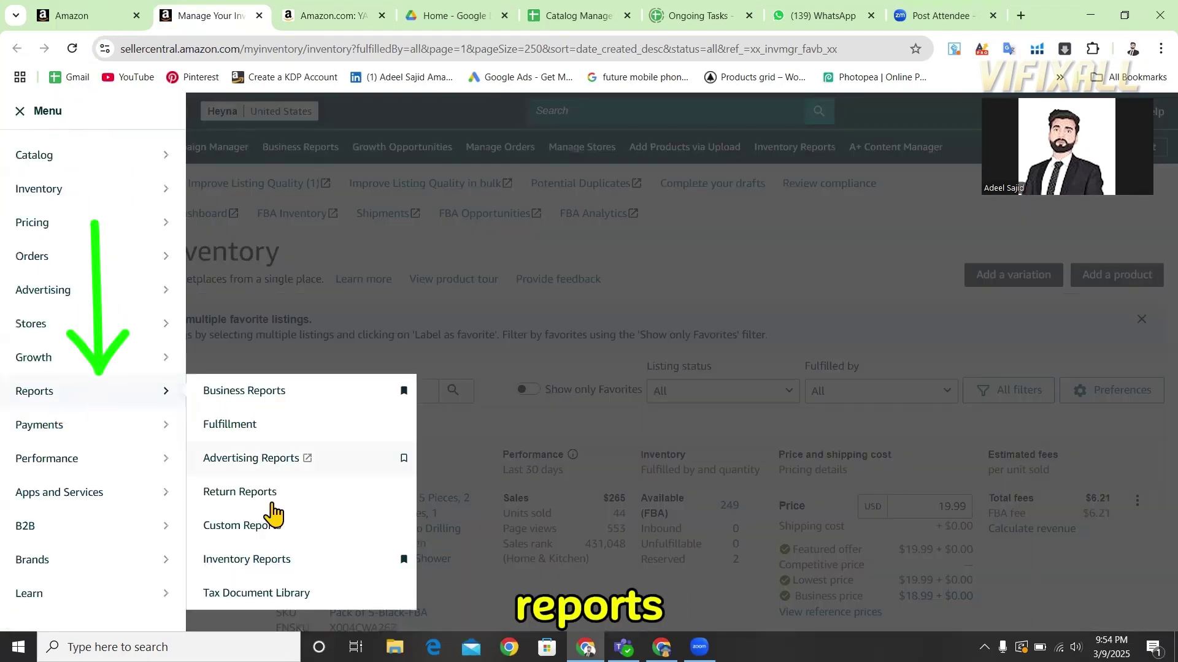
{"action": "left_click", "coordinate": [246, 561]}
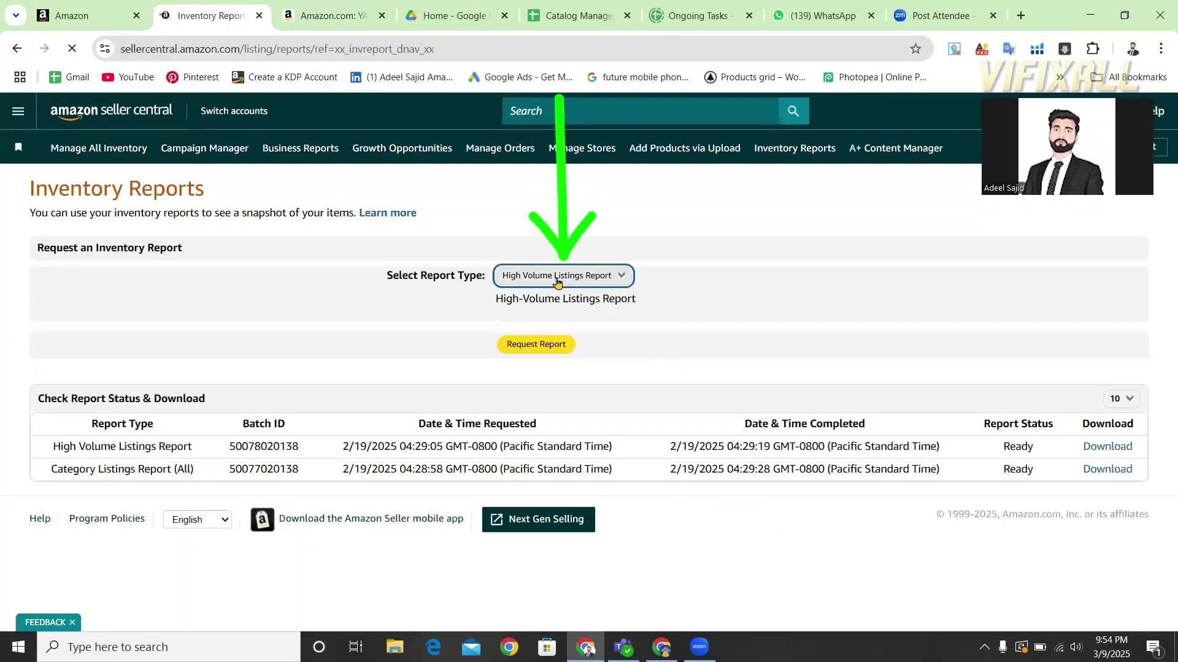
{"action": "left_click", "coordinate": [558, 277]}
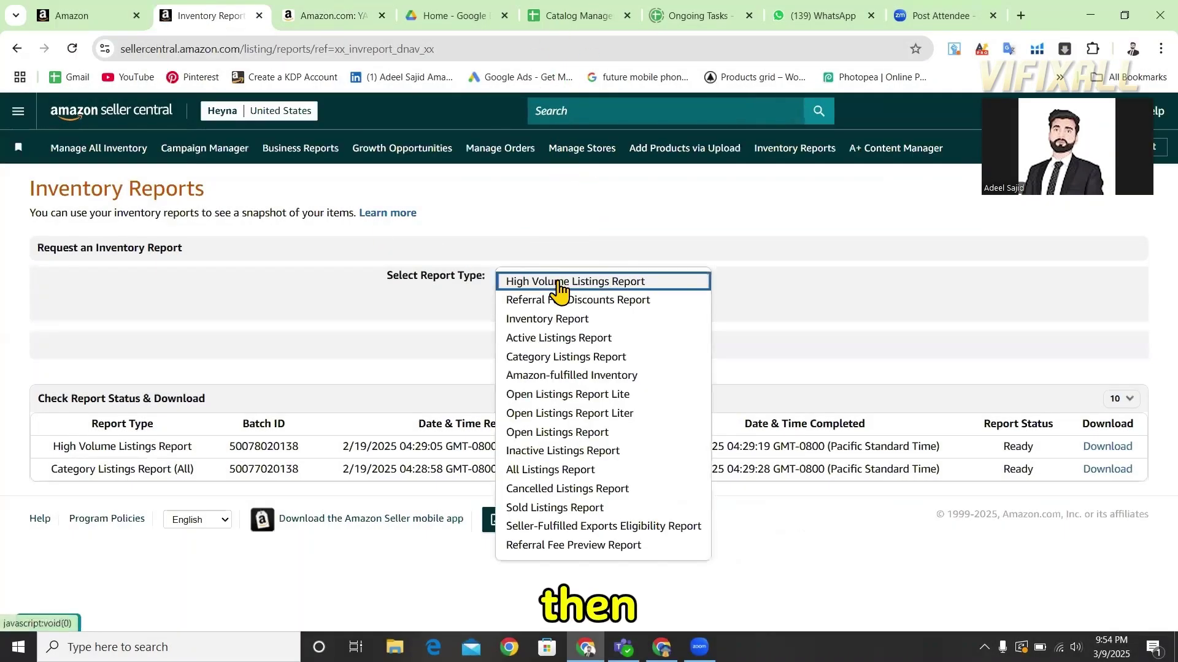
{"action": "left_click", "coordinate": [543, 356]}
{"action": "left_click", "coordinate": [519, 521]}
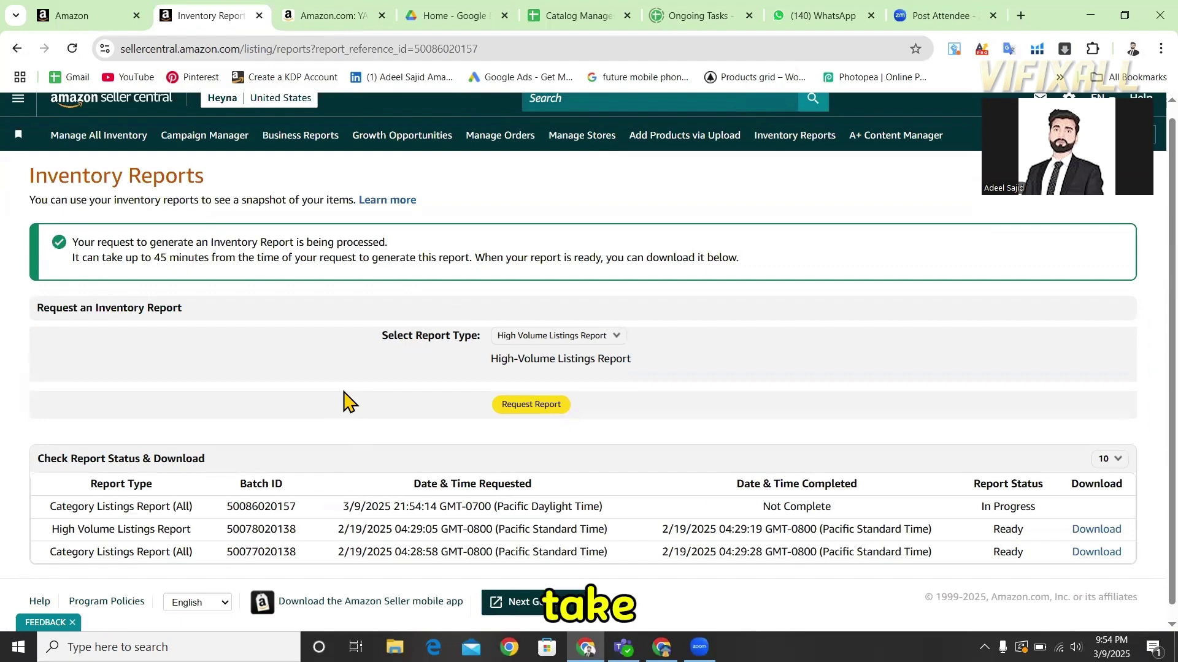
- Refresh the report status, download the newly requested Category Listings Report and open it in Excel
{"action": "left_click", "coordinate": [73, 50]}
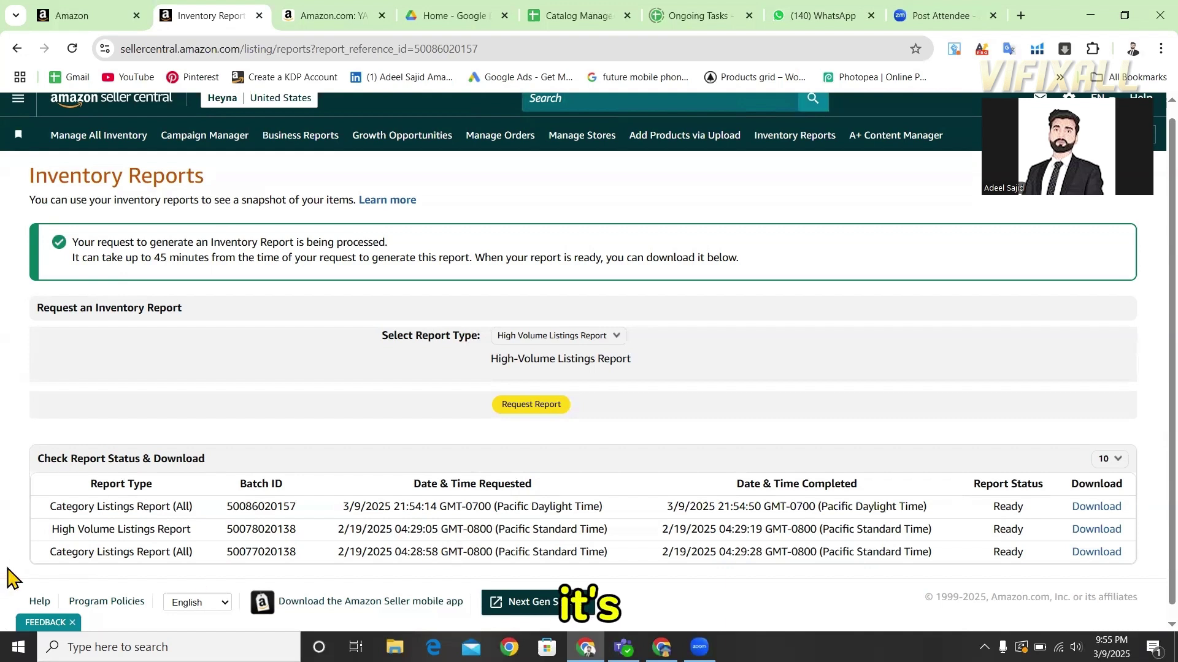
{"action": "left_click", "coordinate": [1104, 512]}
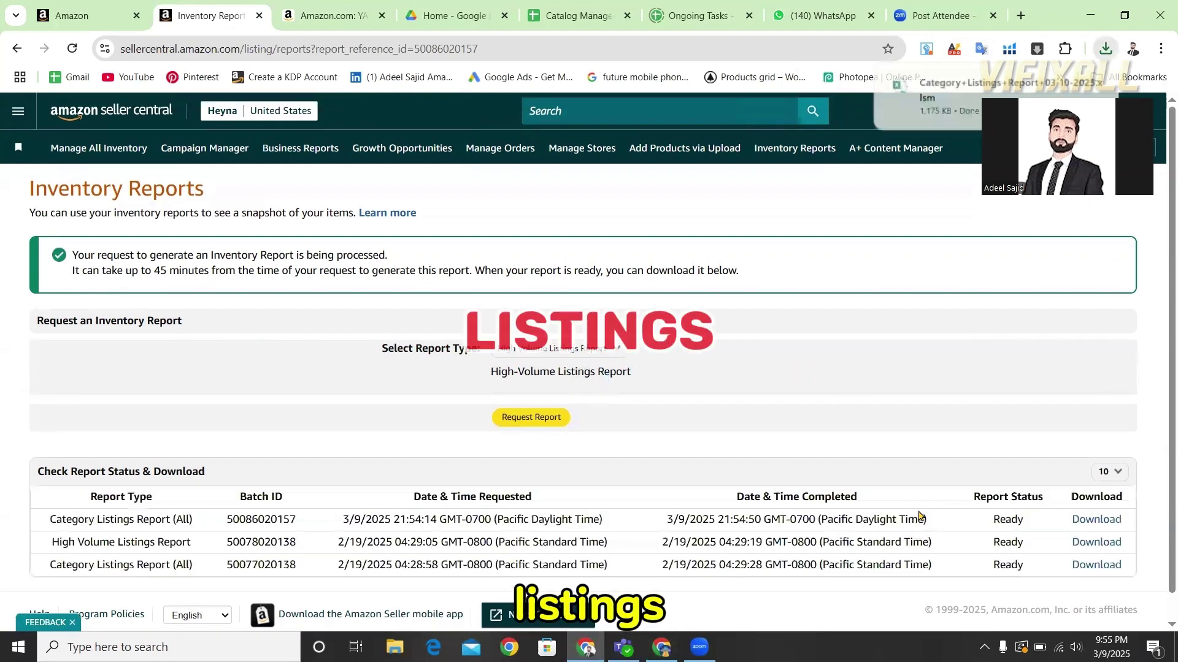
{"action": "mouse_move", "coordinate": [928, 89]}
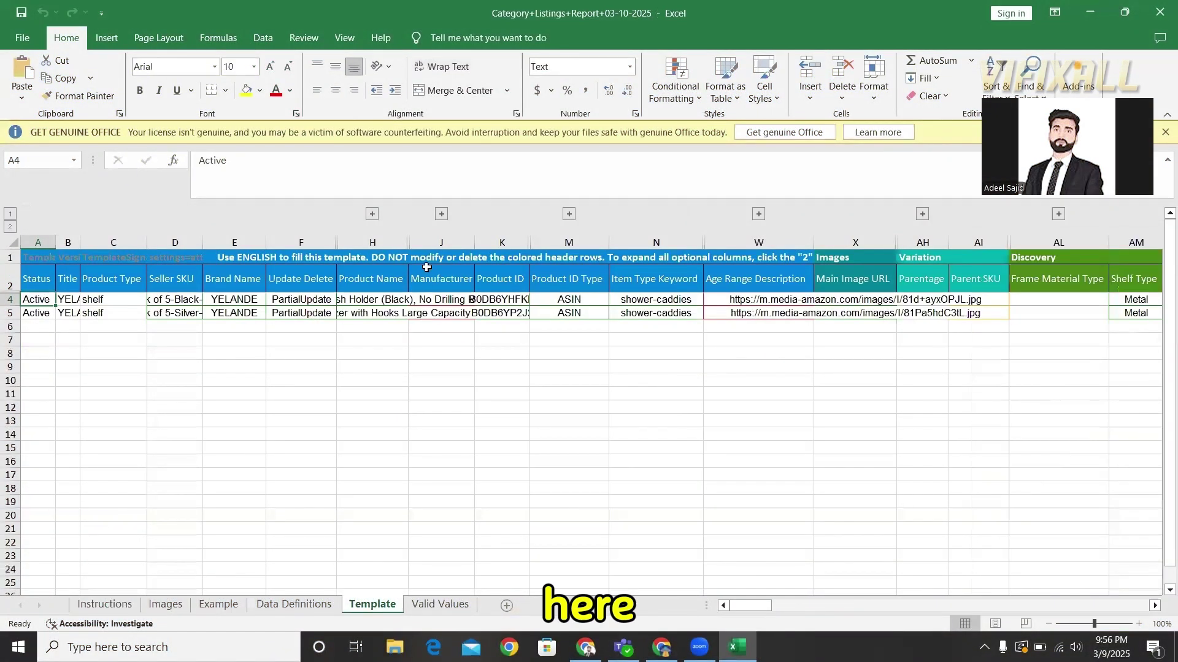
- Unhide all hidden columns in the Template sheet of the report
{"action": "left_click", "coordinate": [428, 241]}
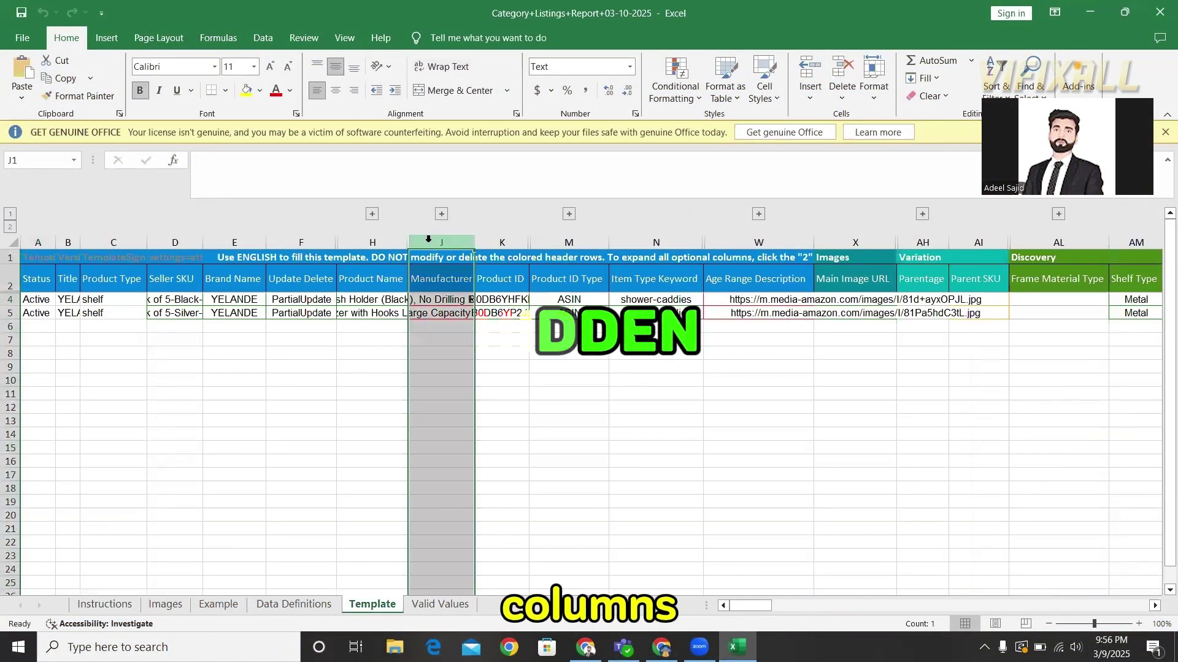
{"action": "key", "text": "ctrl+a"}
{"action": "right_click", "coordinate": [430, 244]}
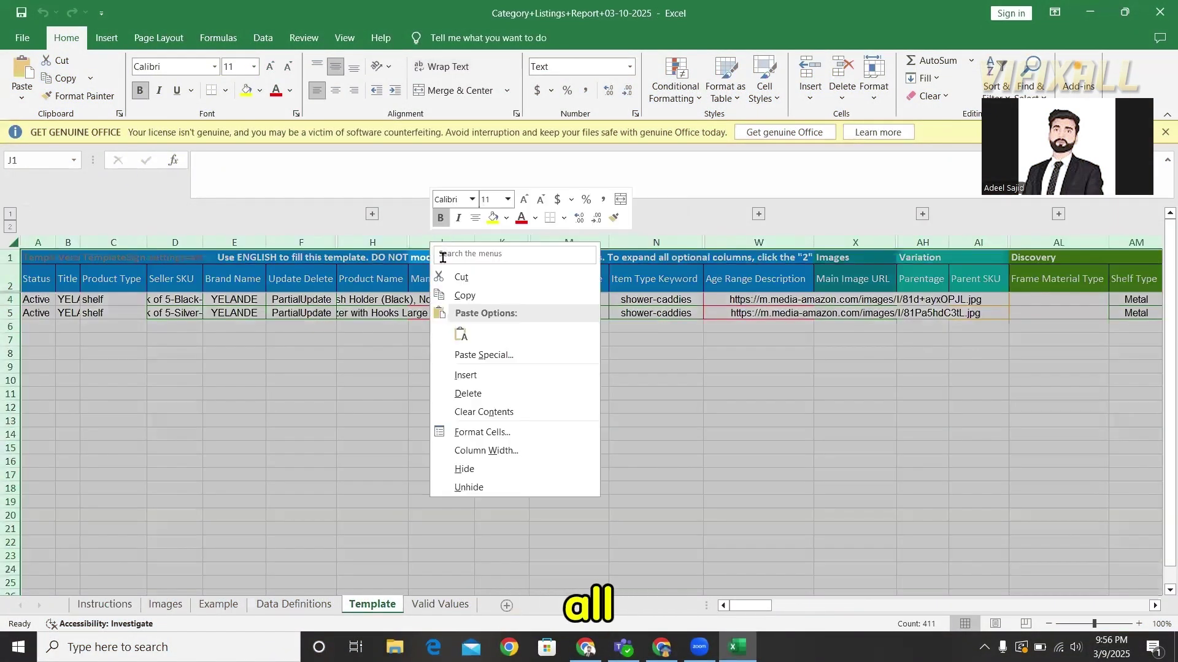
{"action": "left_click", "coordinate": [480, 488]}
{"action": "left_click", "coordinate": [159, 393]}
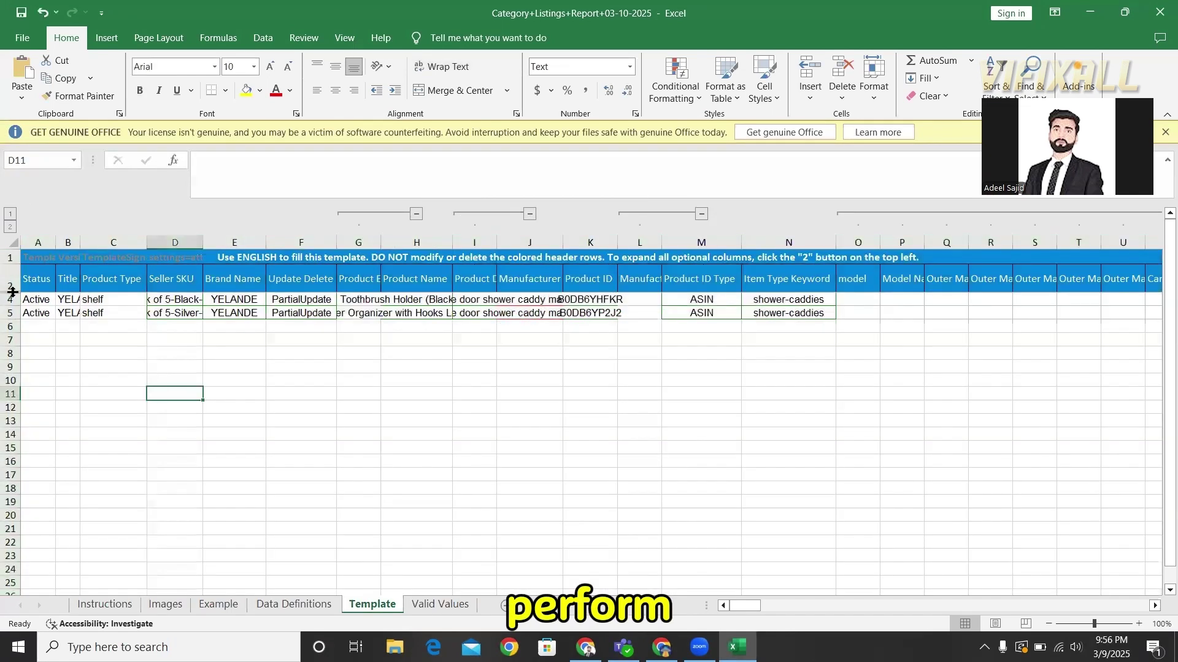
- Unhide row 3 with the field names and widen the Title column
{"action": "double_click", "coordinate": [9, 295]}
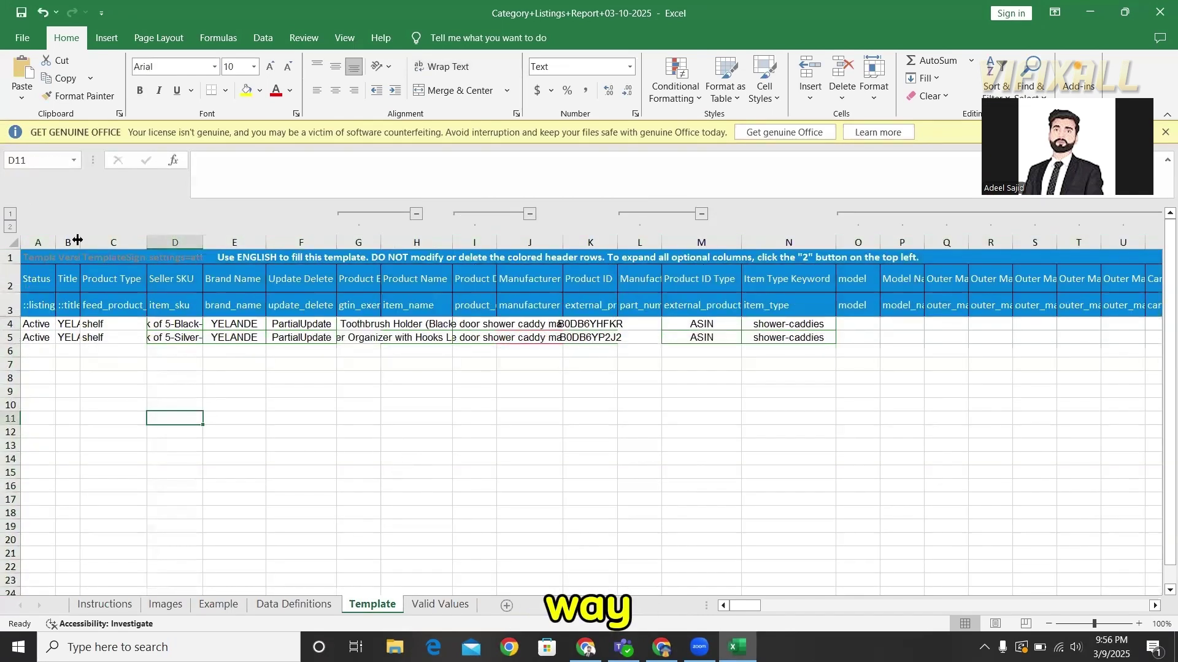
{"action": "left_click_drag", "start_coordinate": [80, 243], "coordinate": [127, 253]}
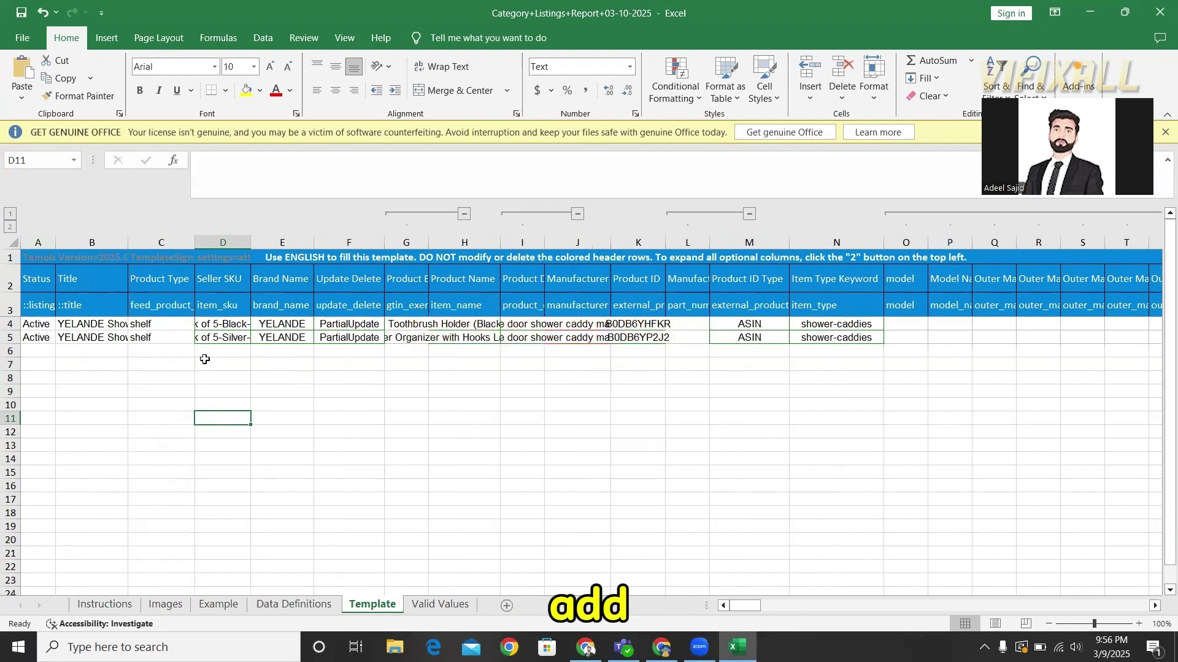
- Enter Shower Caddy-Parent as the Seller SKU in cell D6, below the two existing listings
{"action": "left_click", "coordinate": [225, 337]}
{"action": "left_click", "coordinate": [224, 351]}
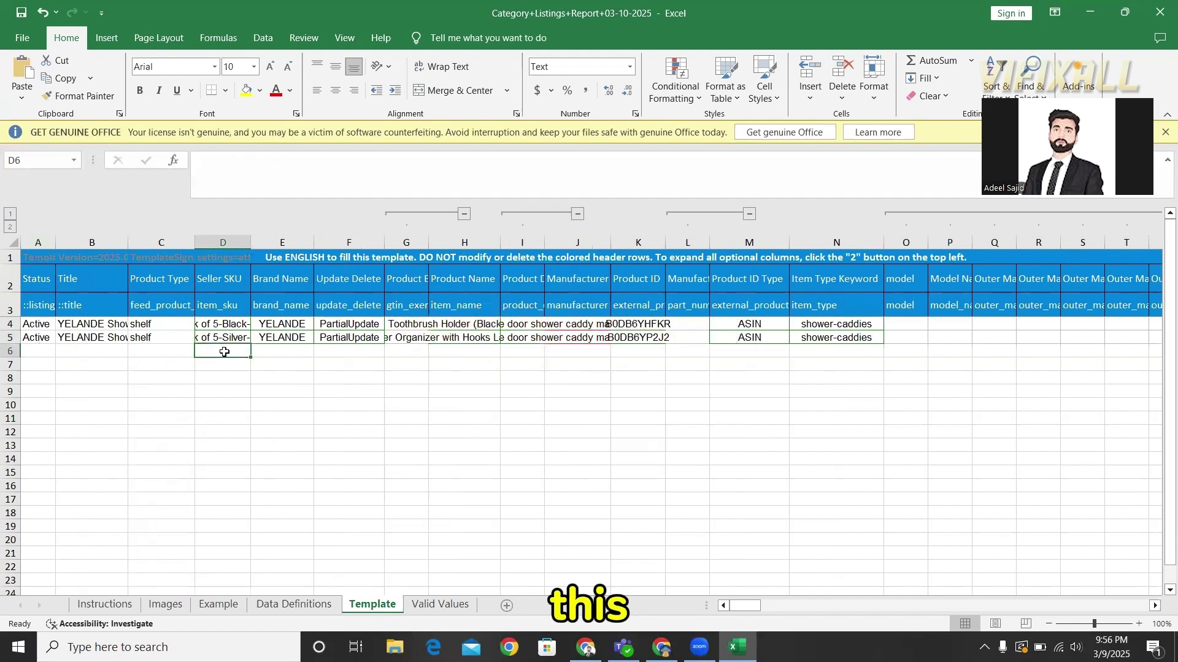
{"action": "double_click", "coordinate": [224, 352]}
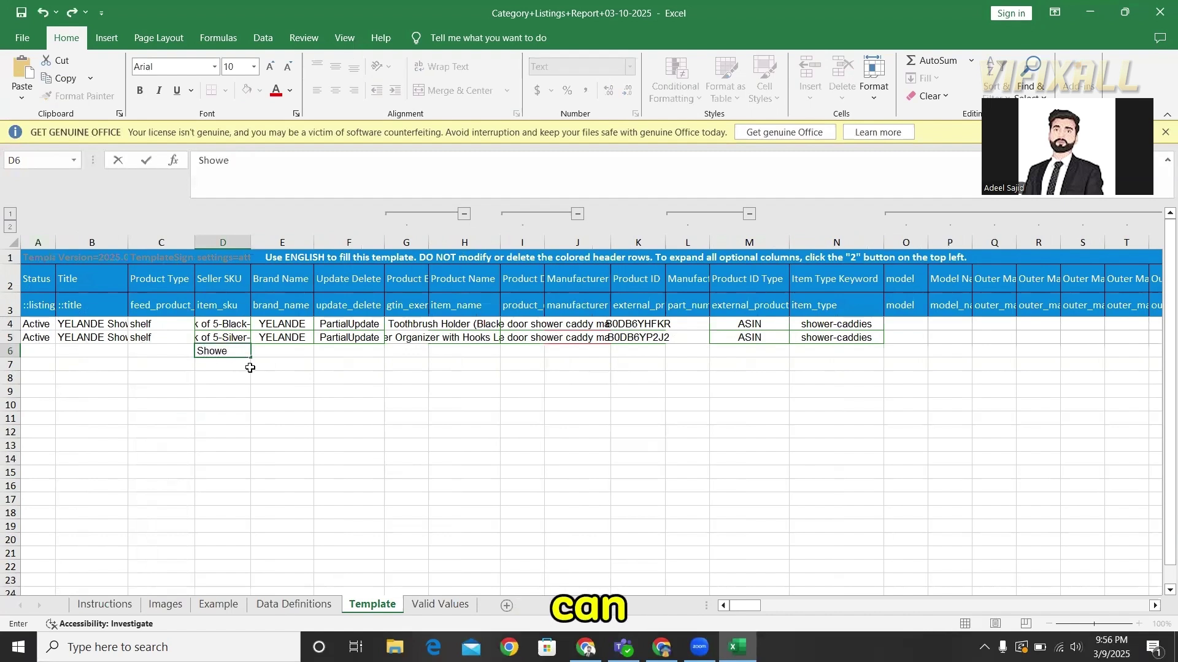
{"action": "type", "text": "Shower C"}
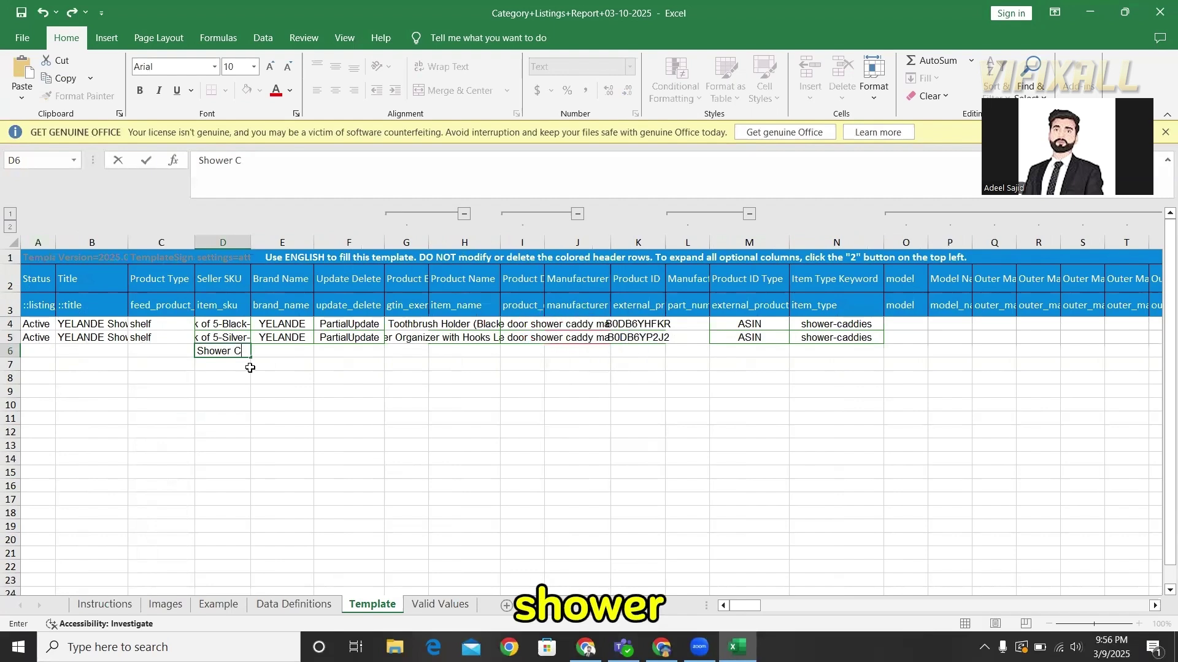
{"action": "type", "text": "addy-Parent"}
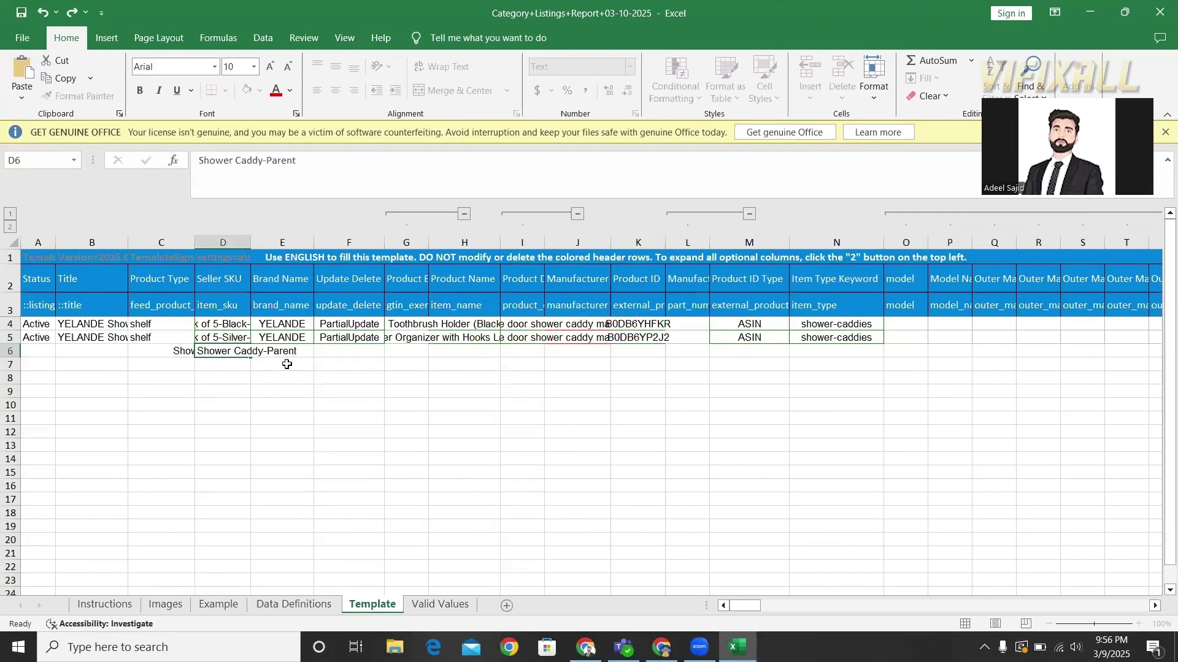
- Fill row 6 from the row above with brand name YELANDE, update value PartialUpdate and product type shelf
{"action": "left_click", "coordinate": [304, 337]}
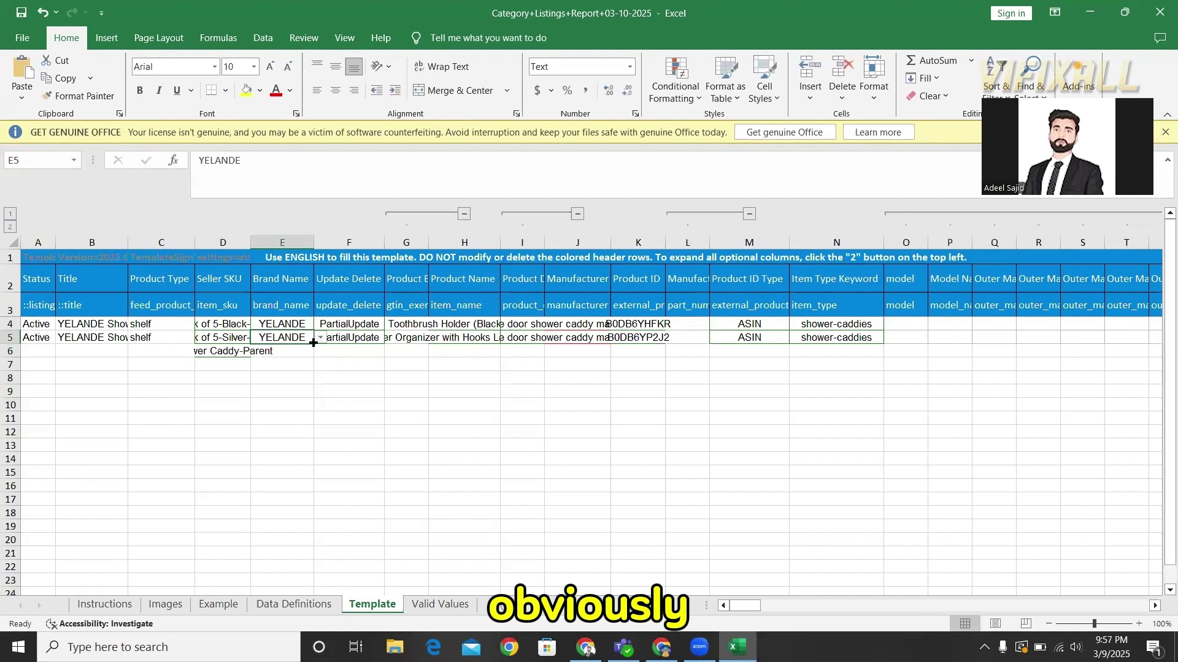
{"action": "left_click_drag", "start_coordinate": [313, 343], "coordinate": [314, 356]}
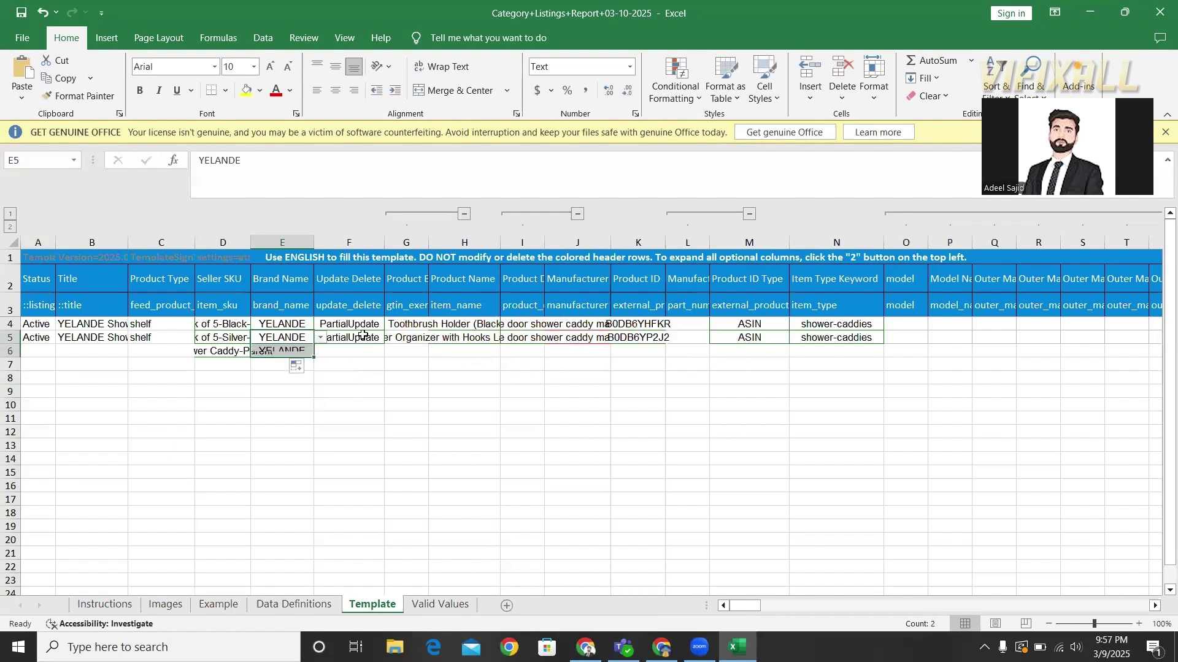
{"action": "left_click", "coordinate": [363, 337]}
{"action": "left_click_drag", "start_coordinate": [384, 344], "coordinate": [382, 390]}
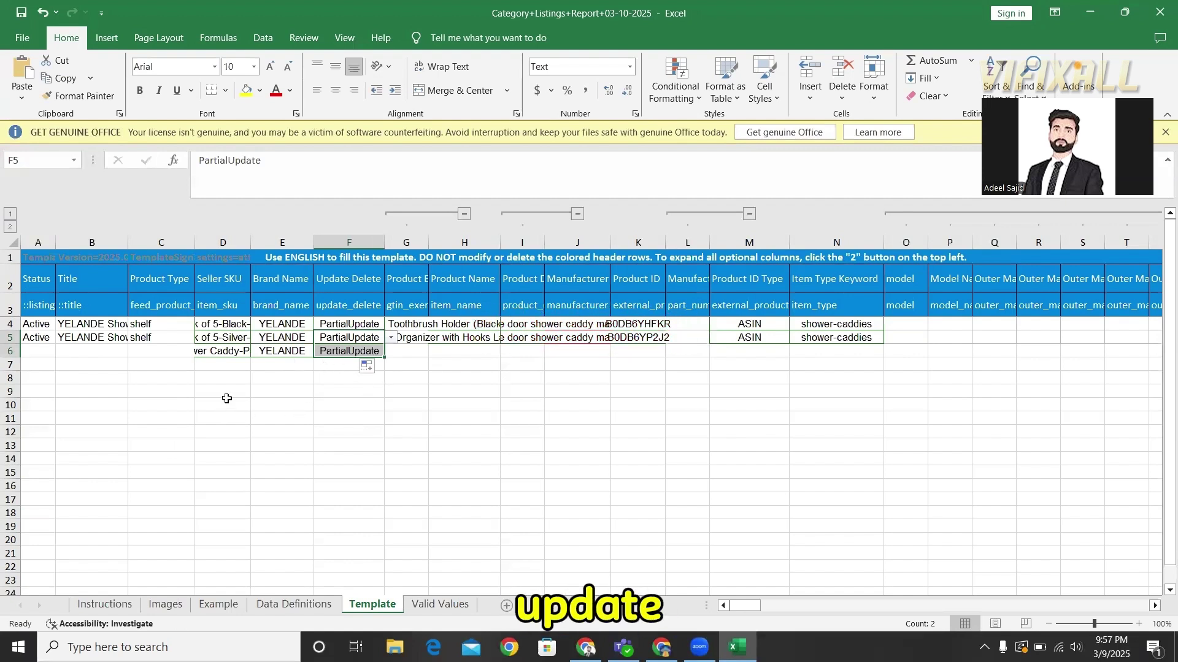
{"action": "left_click", "coordinate": [156, 339]}
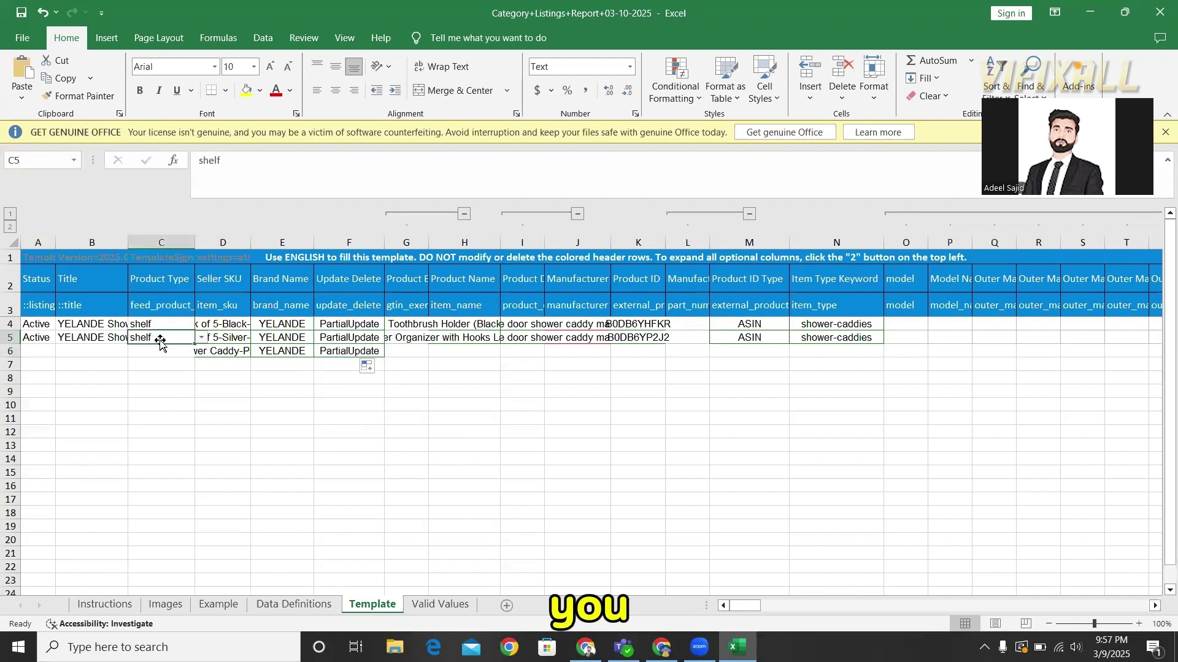
{"action": "left_click_drag", "start_coordinate": [194, 342], "coordinate": [195, 355]}
- Copy the title from row 5 into B6 and remove the color "(Silver)" from its end
{"action": "left_click", "coordinate": [111, 338]}
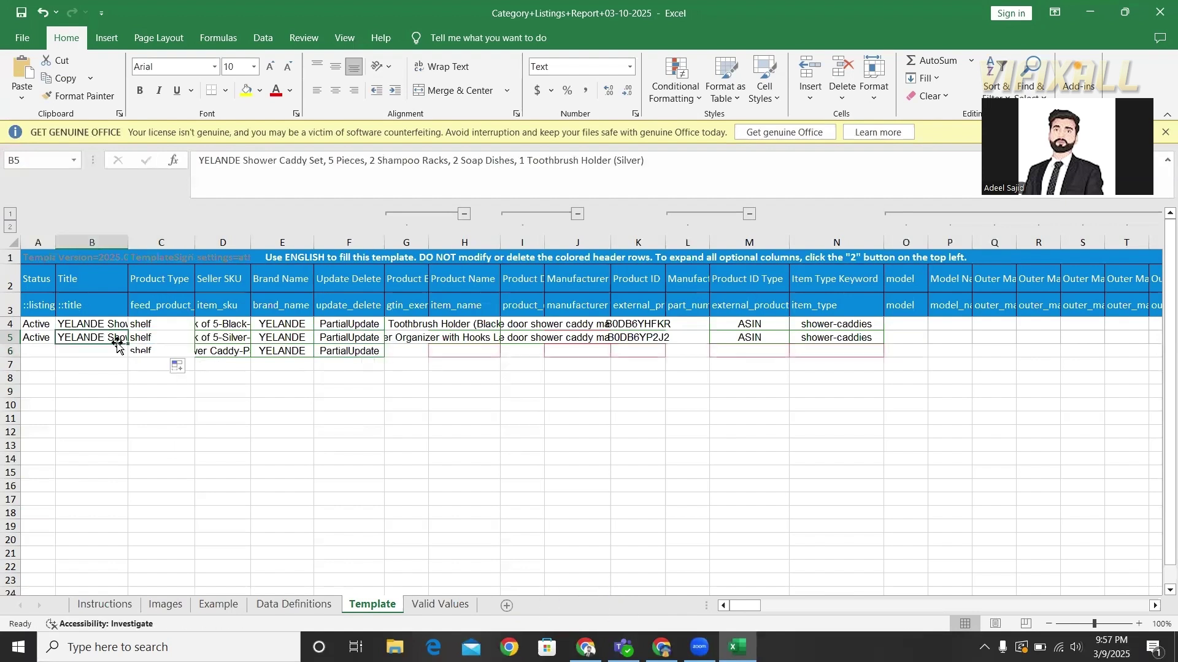
{"action": "left_click_drag", "start_coordinate": [127, 344], "coordinate": [122, 361]}
{"action": "left_click", "coordinate": [104, 352]}
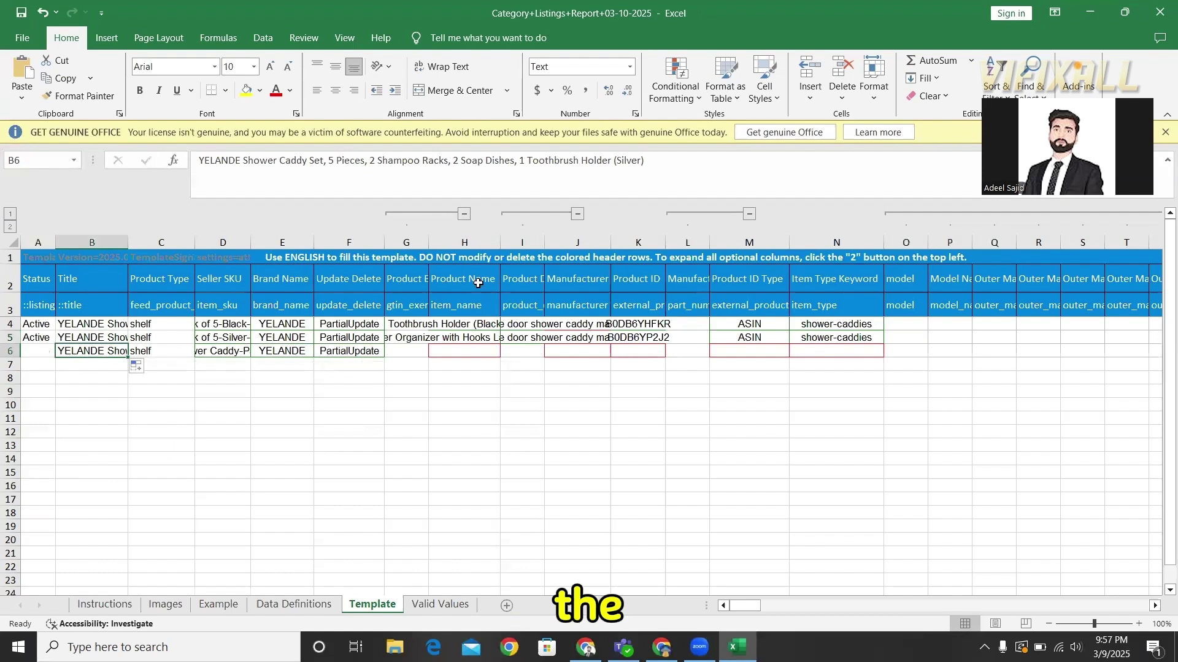
{"action": "left_click_drag", "start_coordinate": [612, 163], "coordinate": [652, 164]}
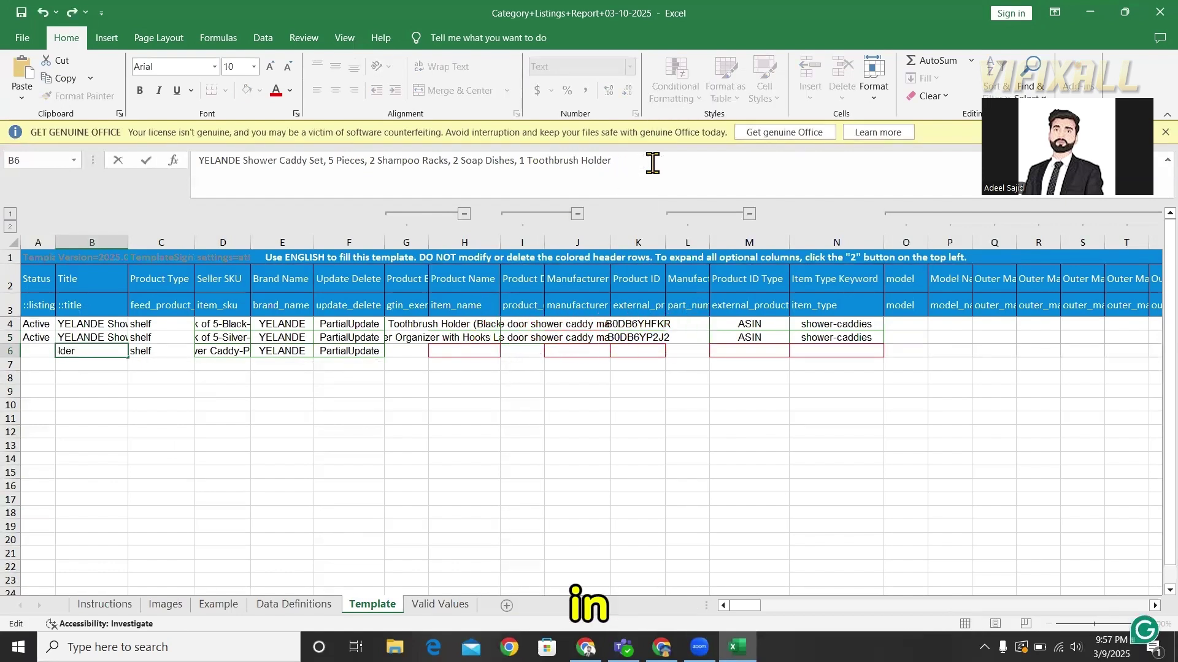
{"action": "left_click", "coordinate": [223, 433]}
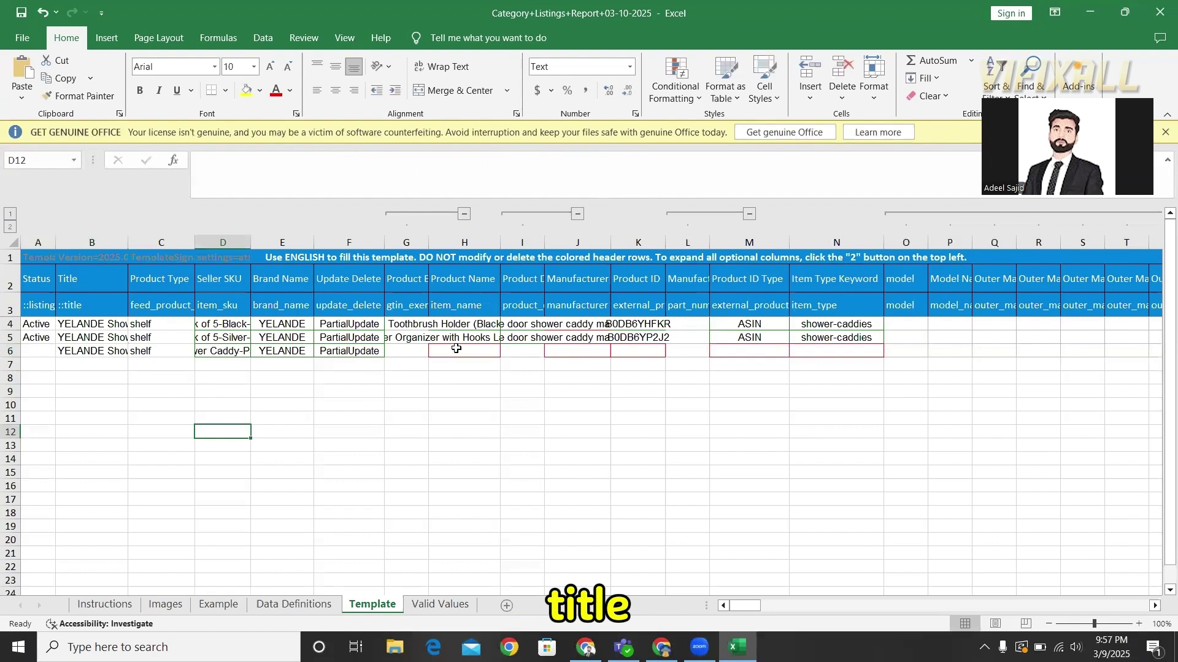
- Copy the parent title from B6 into the Product Name cell H6
{"action": "left_click", "coordinate": [92, 351]}
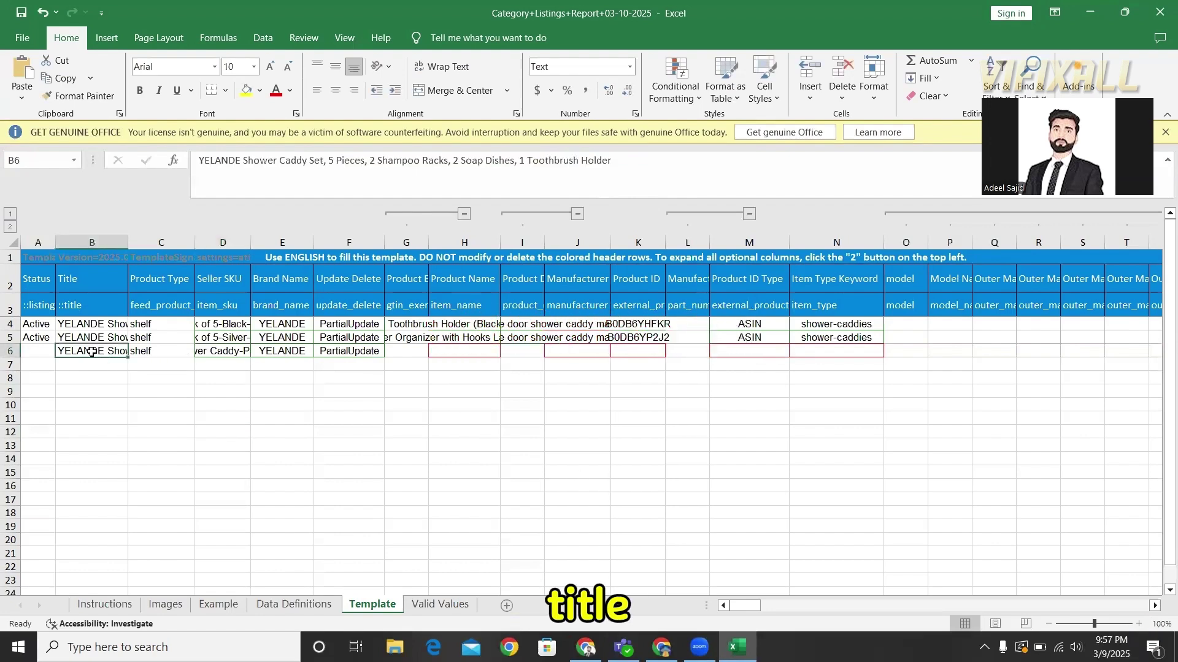
{"action": "key", "text": "ctrl+c"}
{"action": "left_click", "coordinate": [454, 351]}
{"action": "key", "text": "ctrl+v"}
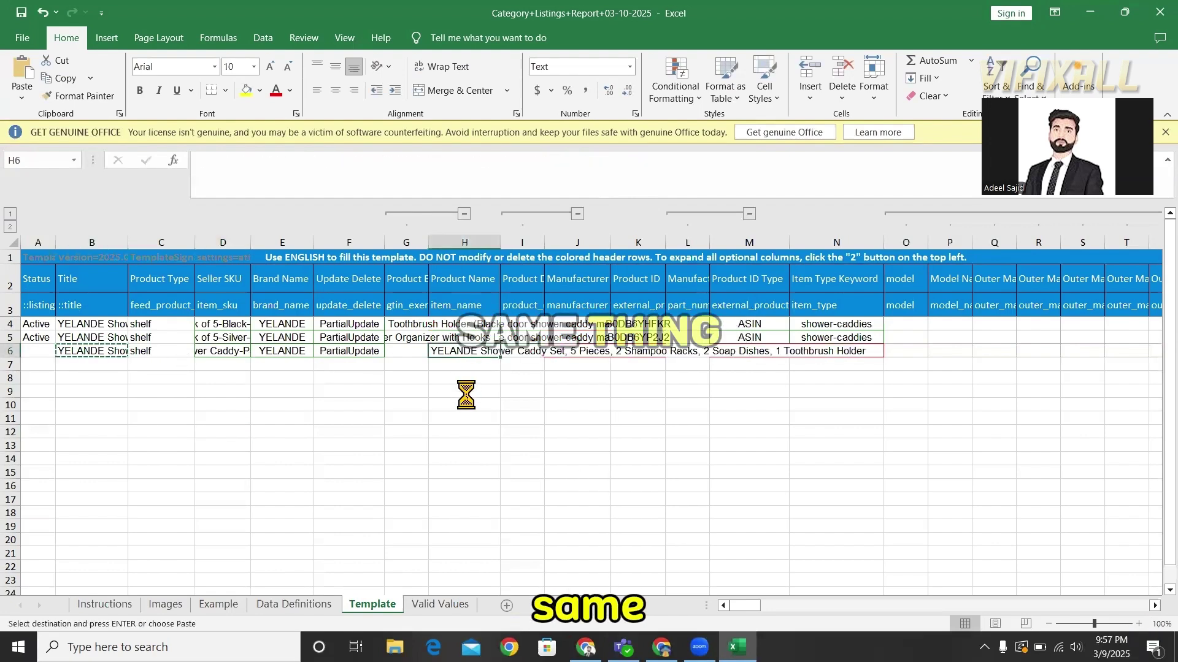
- Copy the brand name YELANDE into the Manufacturer column for rows 4 to 6
{"action": "left_click", "coordinate": [565, 338]}
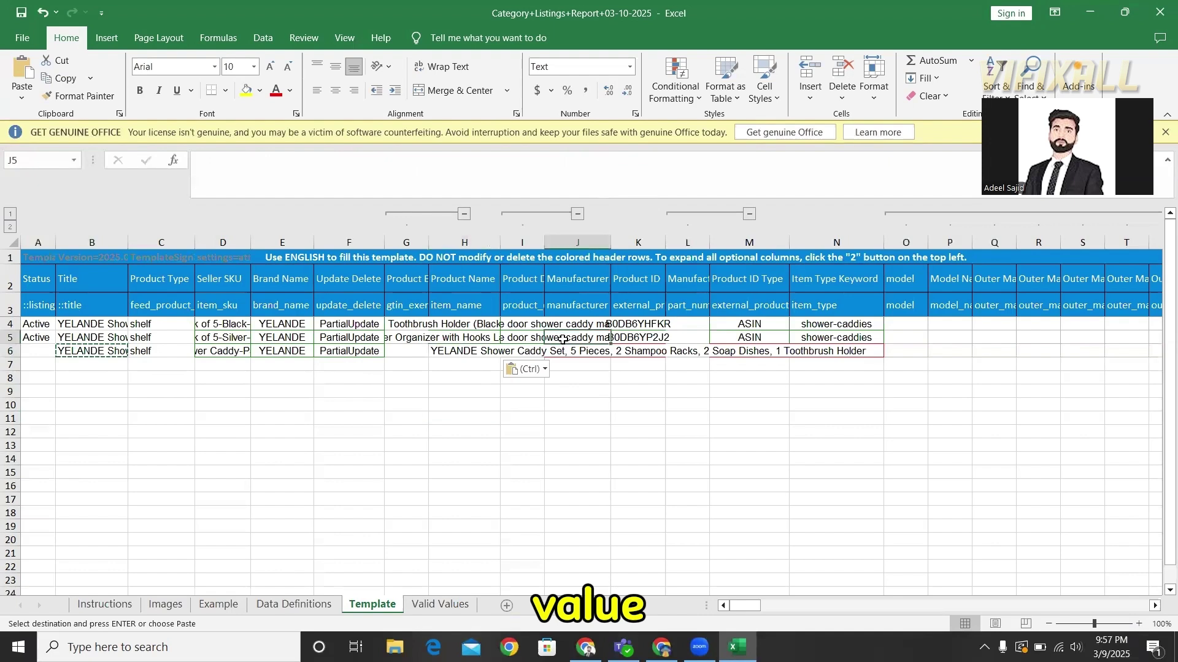
{"action": "left_click", "coordinate": [298, 323]}
{"action": "key", "text": "ctrl+c"}
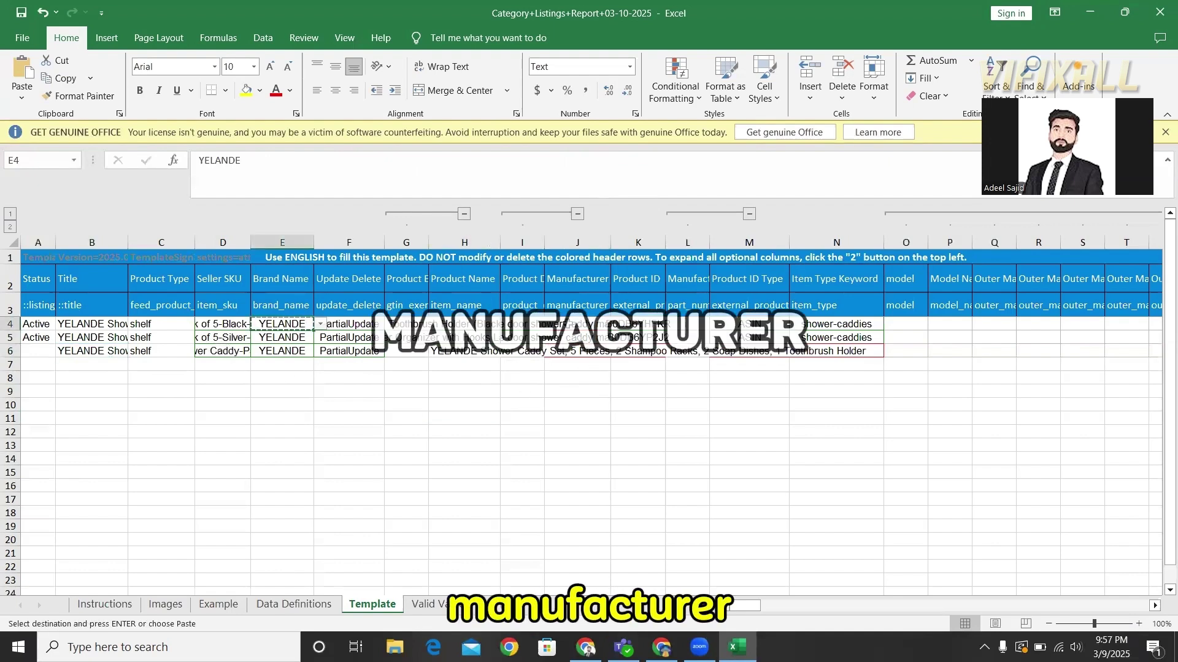
{"action": "left_click", "coordinate": [607, 325]}
{"action": "key", "text": "ctrl+v"}
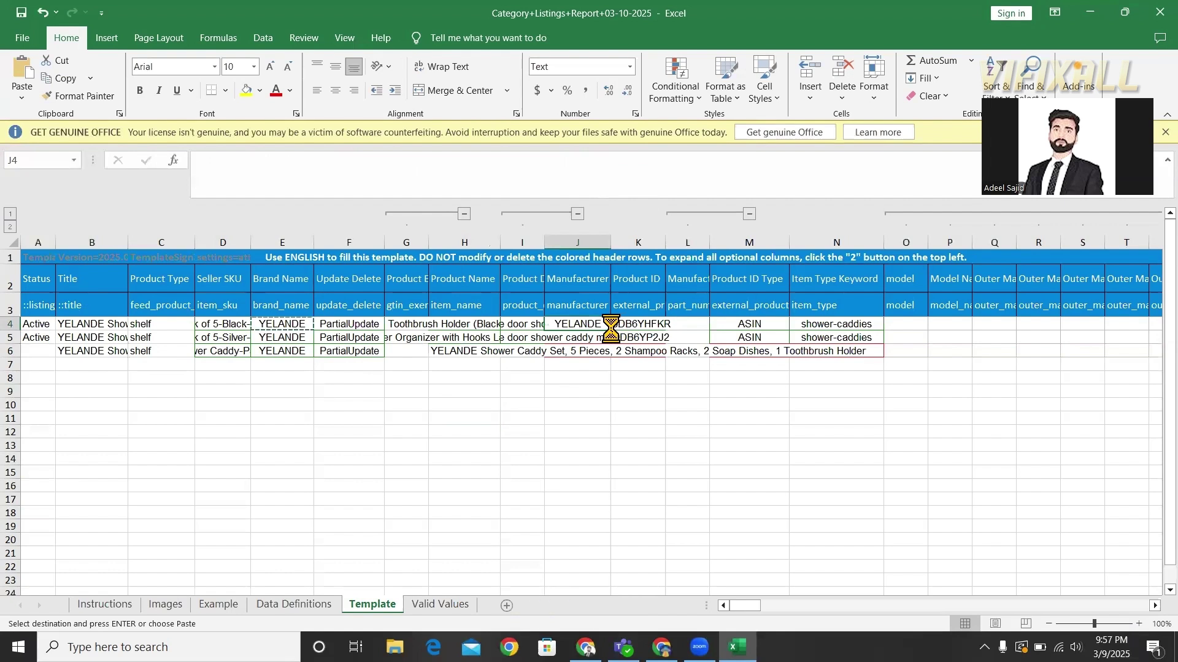
{"action": "left_click_drag", "start_coordinate": [611, 330], "coordinate": [593, 423]}
{"action": "left_click", "coordinate": [593, 423]}
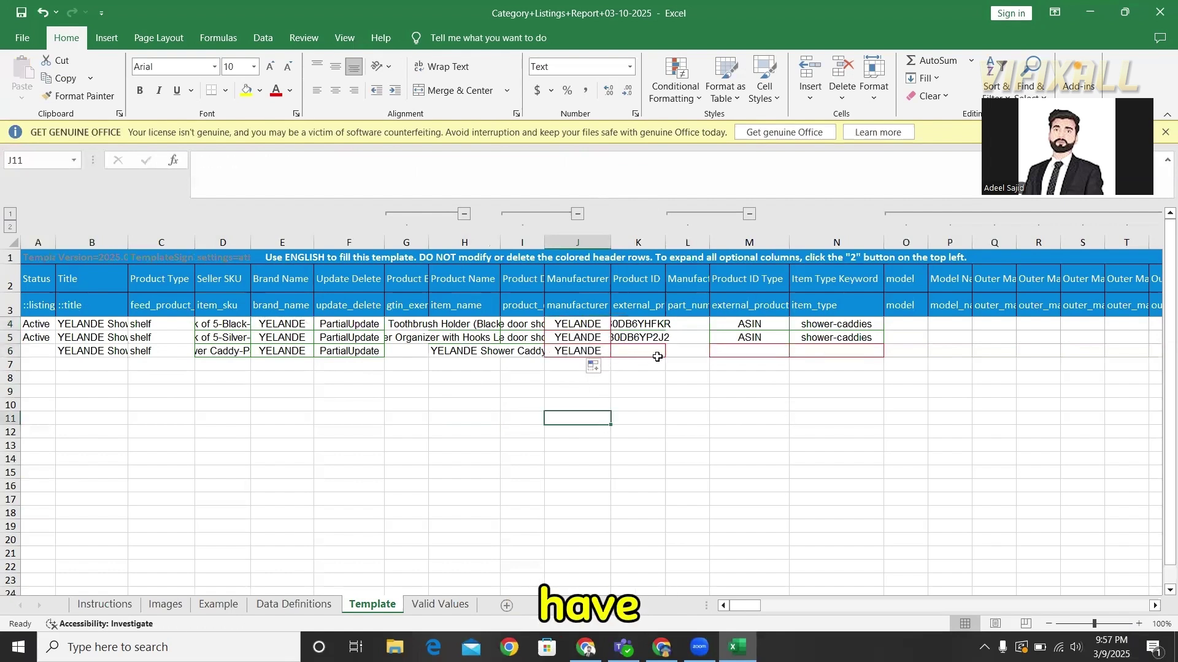
- Fill the Item Type Keyword shower-caddies from row 5 down into the parent row 6
{"action": "left_click", "coordinate": [836, 337]}
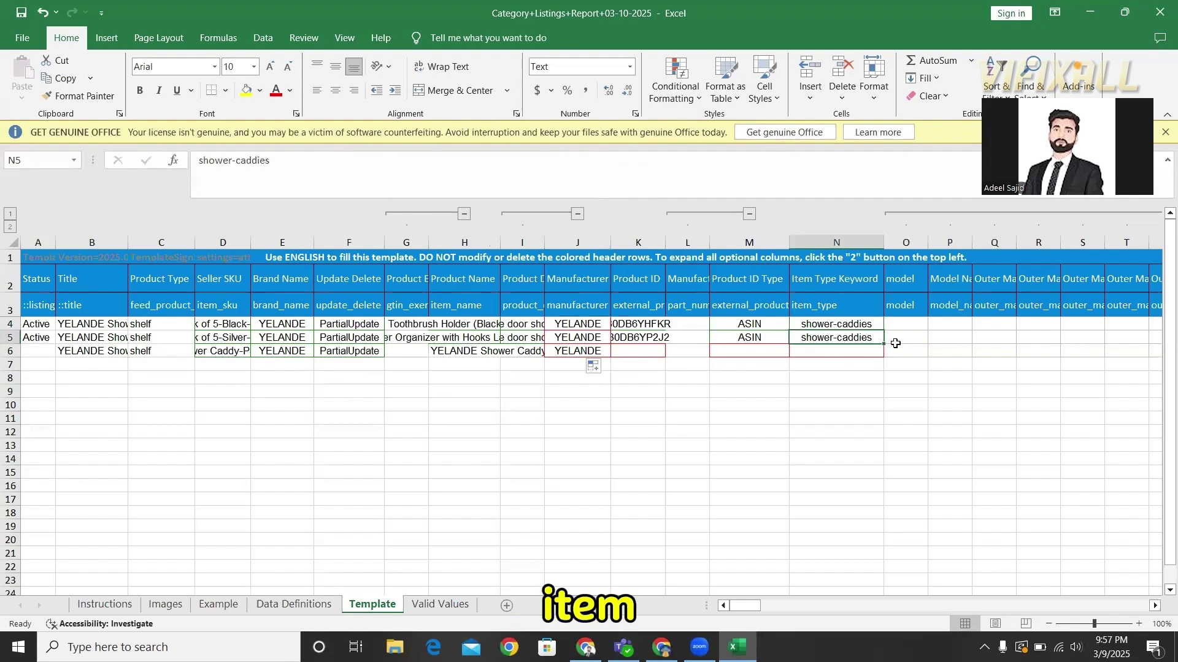
{"action": "left_click_drag", "start_coordinate": [884, 343], "coordinate": [883, 355]}
{"action": "left_click", "coordinate": [836, 476]}
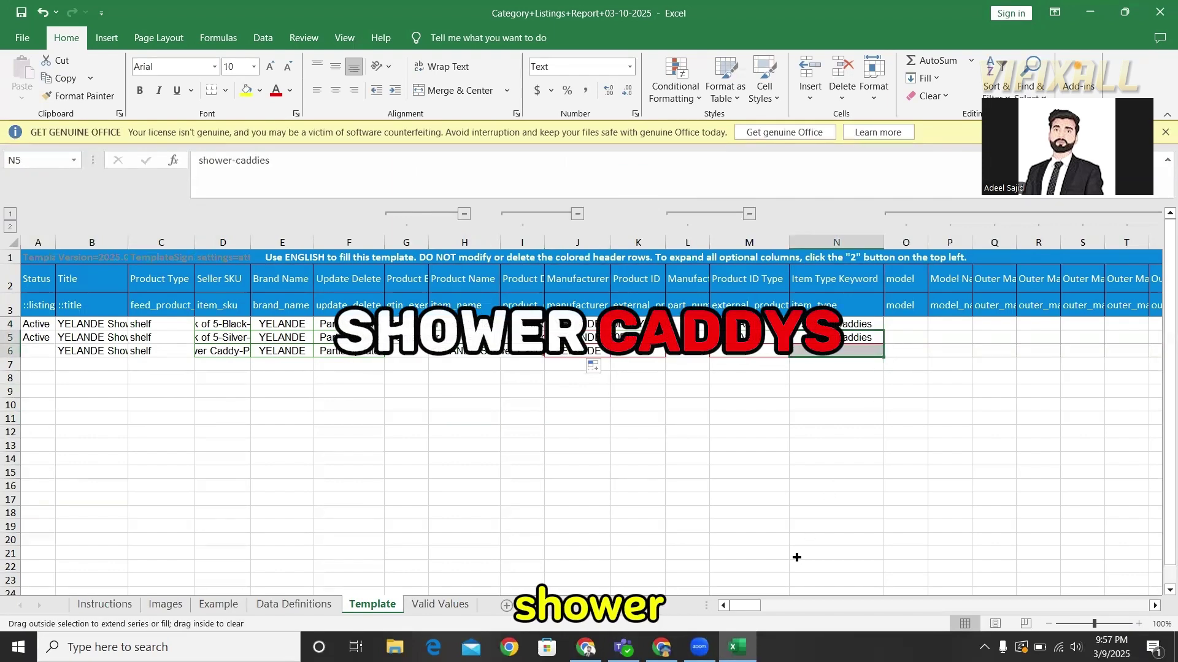
- Copy the parent SKU Shower Caddy-Parent from D6 into the Parent SKU cells of the two child rows, AI4 and AI5
{"action": "left_click_drag", "start_coordinate": [741, 607], "coordinate": [736, 607]}
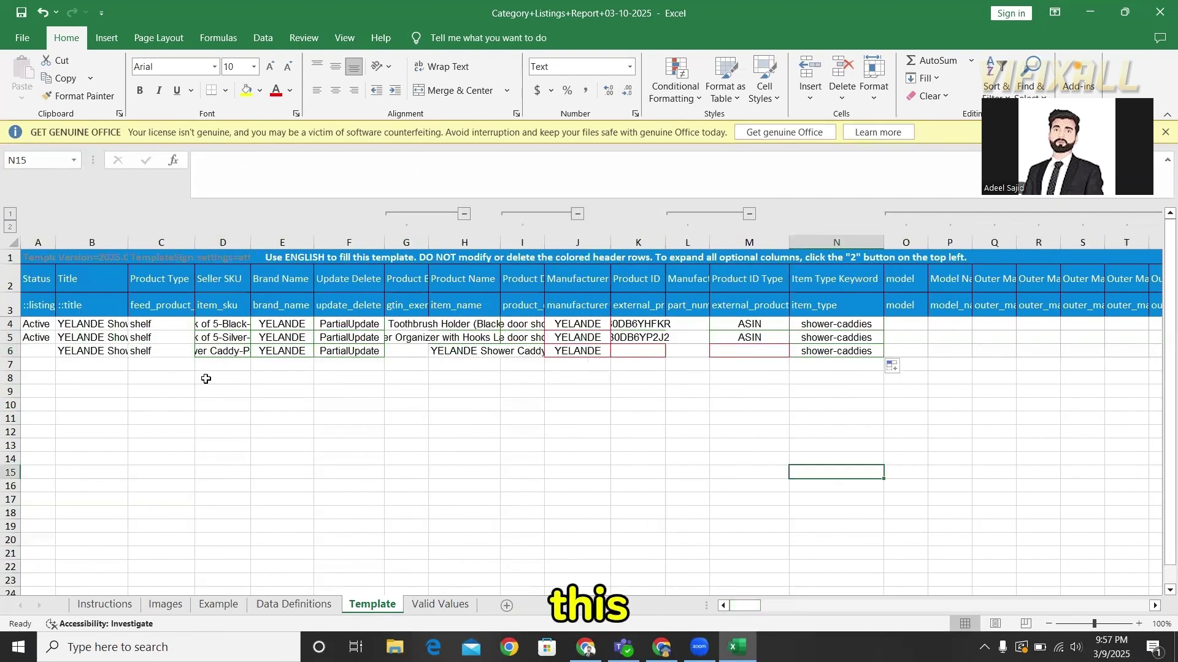
{"action": "left_click", "coordinate": [219, 351]}
{"action": "key", "text": "ctrl+c"}
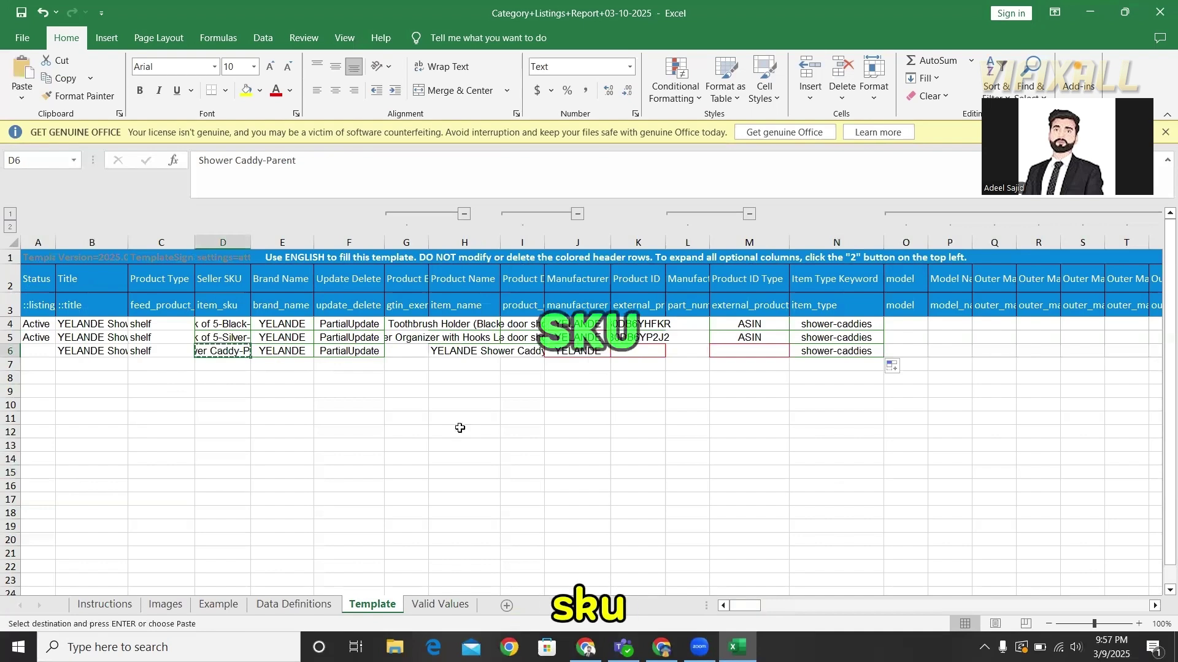
{"action": "left_click_drag", "start_coordinate": [743, 607], "coordinate": [774, 614]}
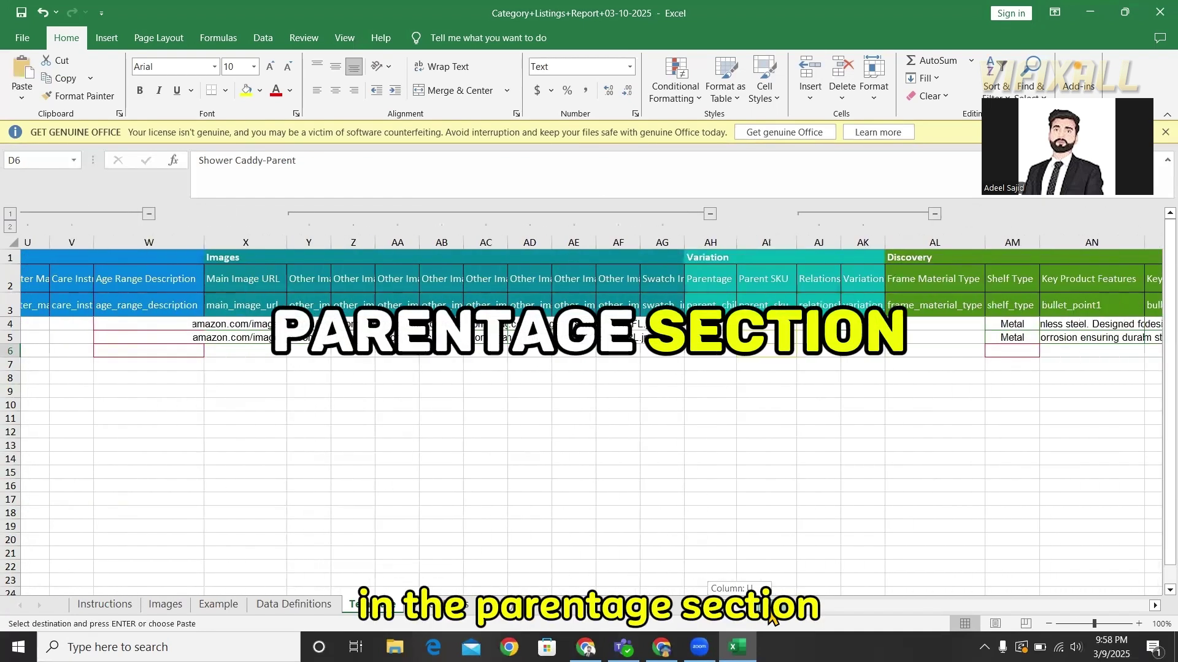
{"action": "left_click", "coordinate": [777, 325]}
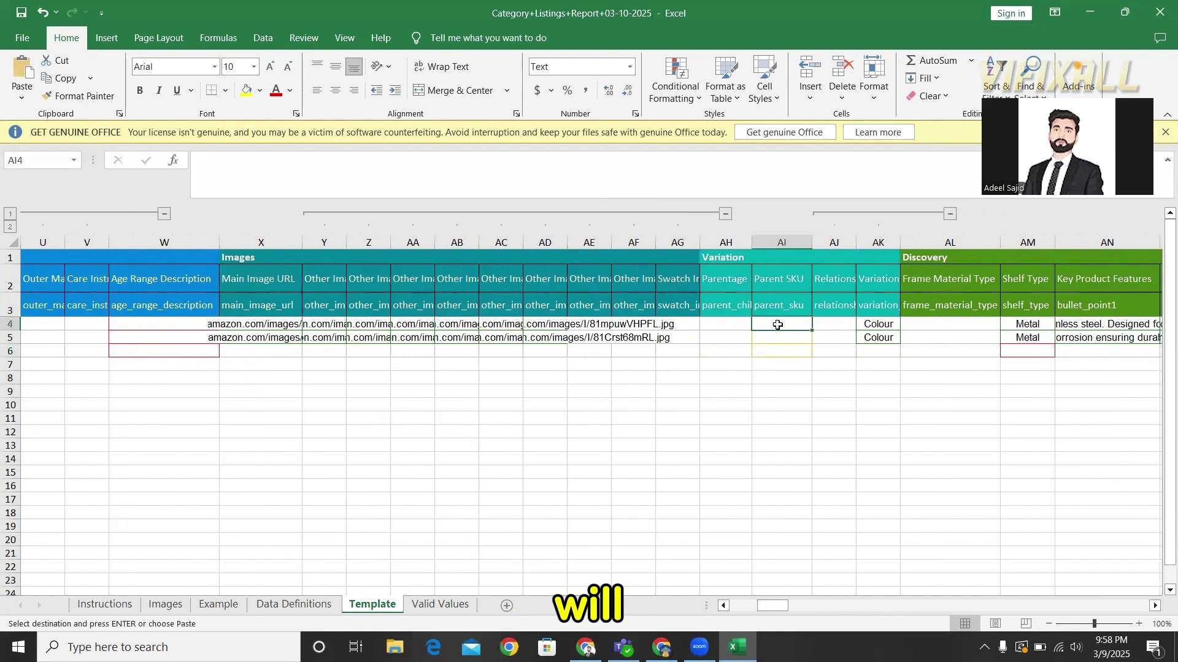
{"action": "key", "text": "ctrl+v"}
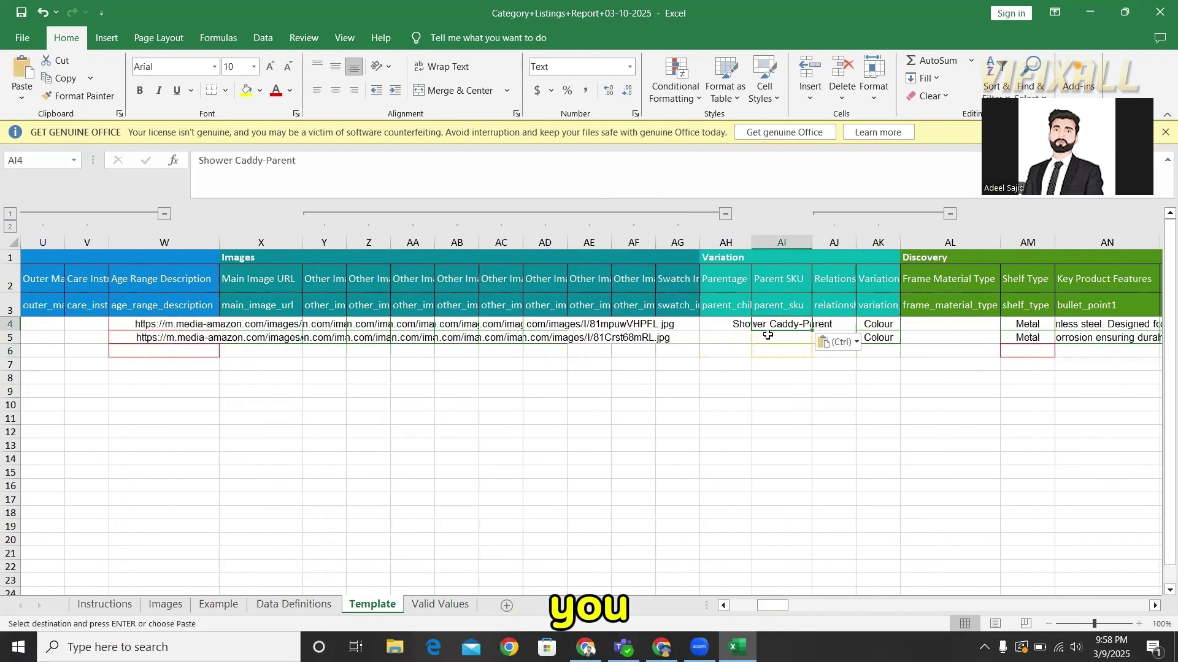
{"action": "left_click", "coordinate": [768, 336]}
{"action": "key", "text": "ctrl+v"}
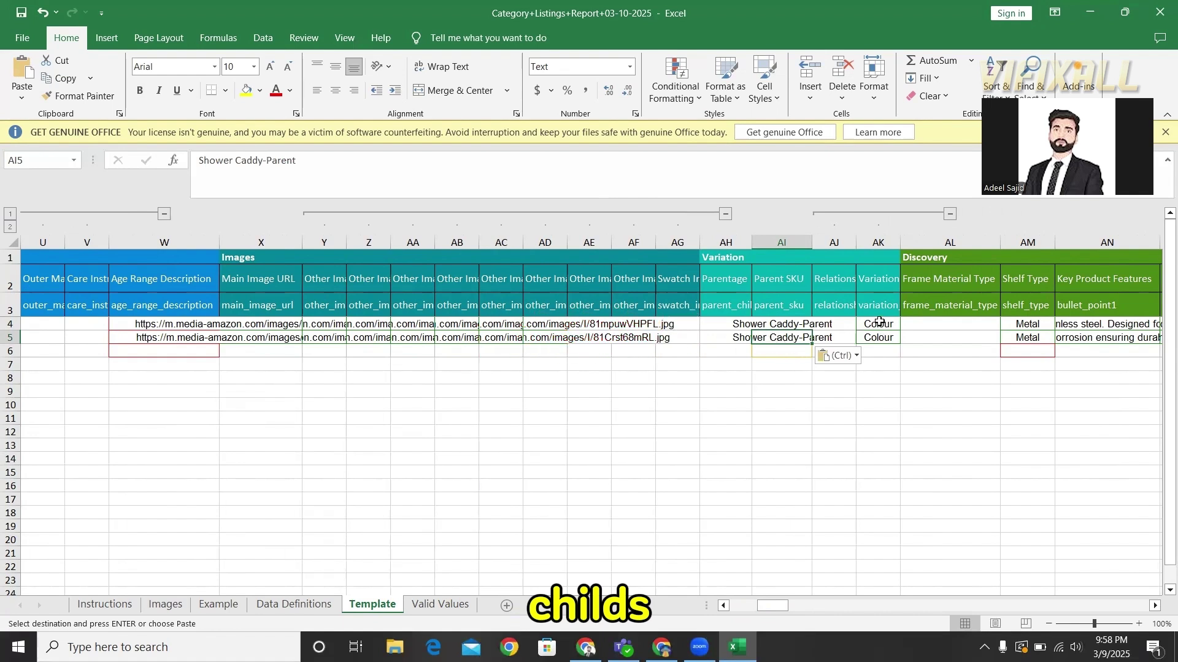
- Set the Parentage to Child for rows 4 and 5 and to Parent for row 6
{"action": "left_click", "coordinate": [720, 325]}
{"action": "left_click", "coordinate": [758, 324]}
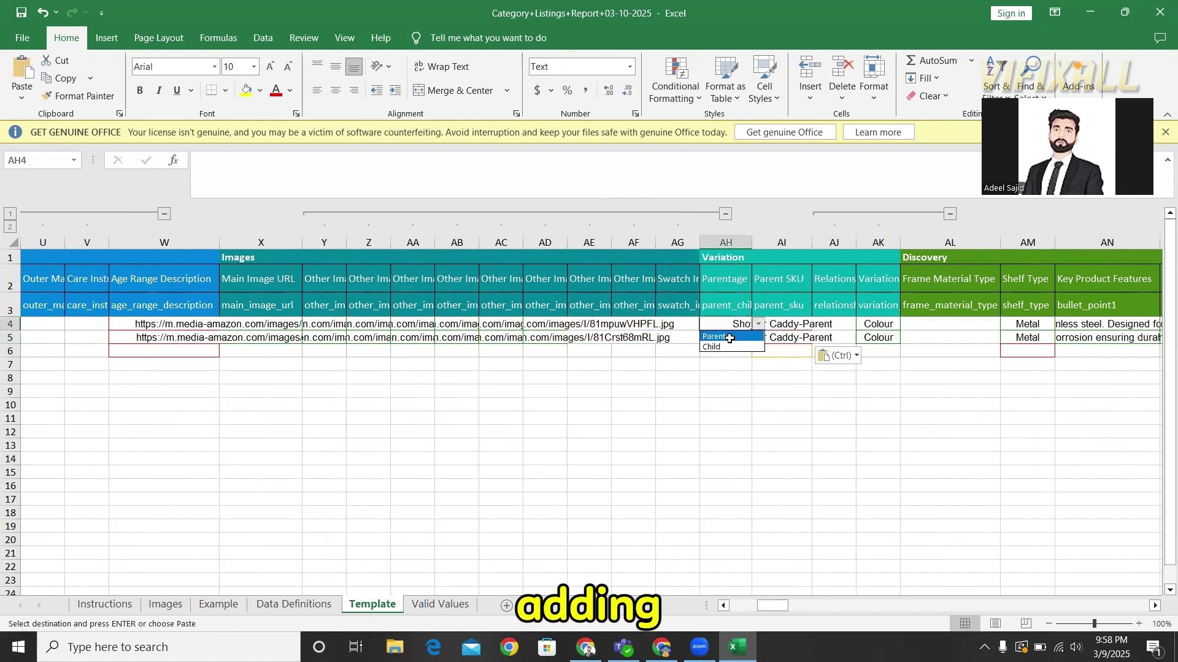
{"action": "left_click", "coordinate": [727, 347]}
{"action": "left_click_drag", "start_coordinate": [751, 331], "coordinate": [729, 350]}
{"action": "left_click", "coordinate": [735, 353]}
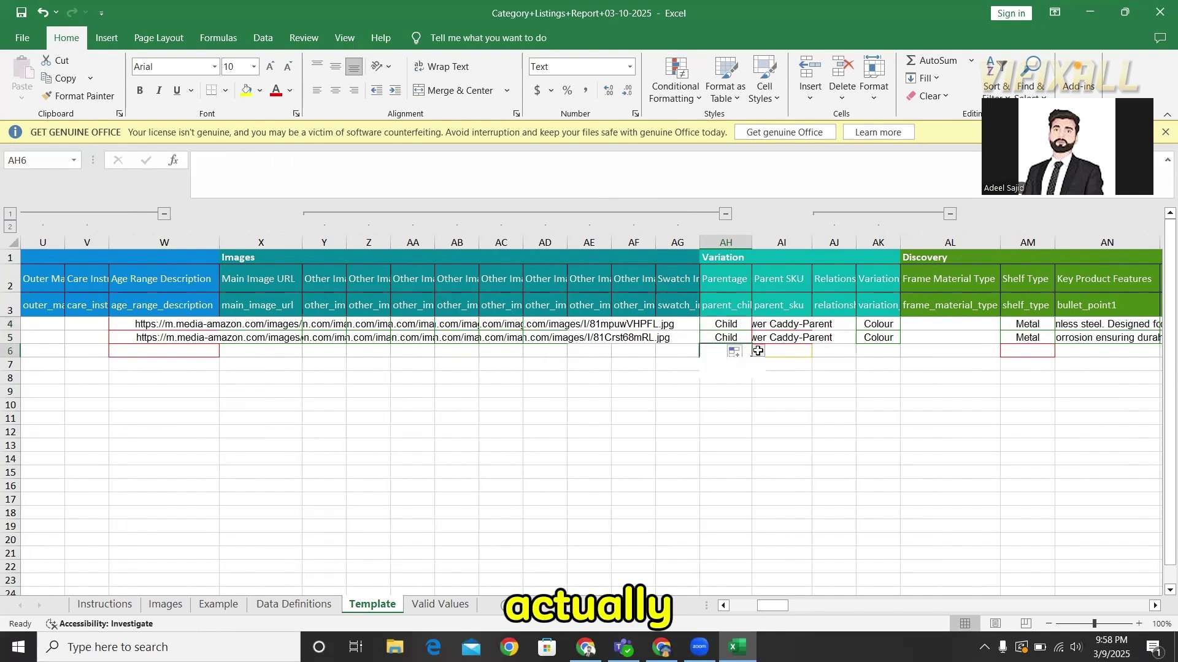
{"action": "left_click", "coordinate": [758, 350]}
{"action": "left_click", "coordinate": [717, 366]}
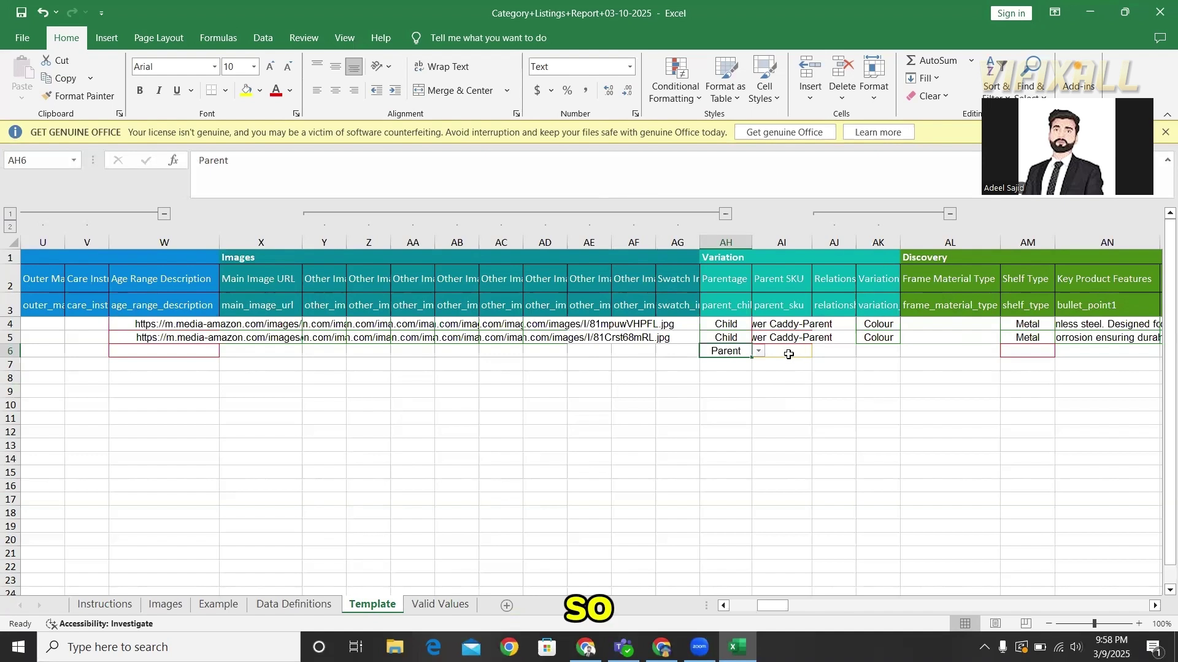
{"action": "left_click", "coordinate": [789, 354]}
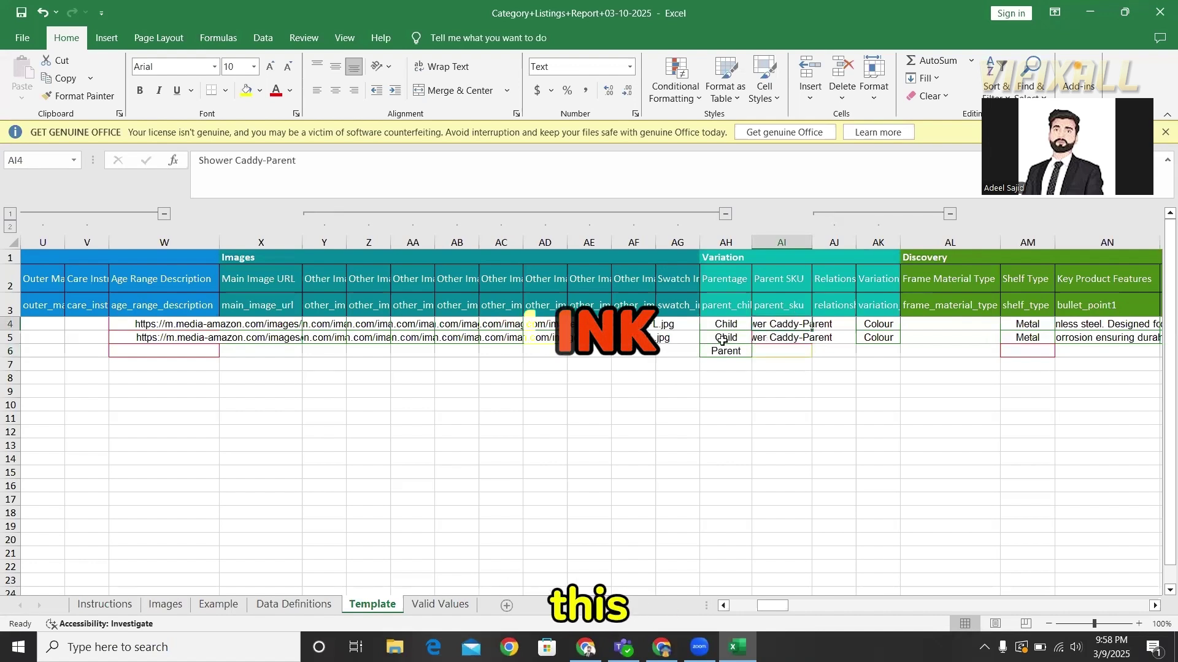
- Set the Relationship Type to Variation for rows 4 and 5 and widen that column to show its full heading
{"action": "left_click", "coordinate": [849, 321]}
{"action": "left_click", "coordinate": [863, 324]}
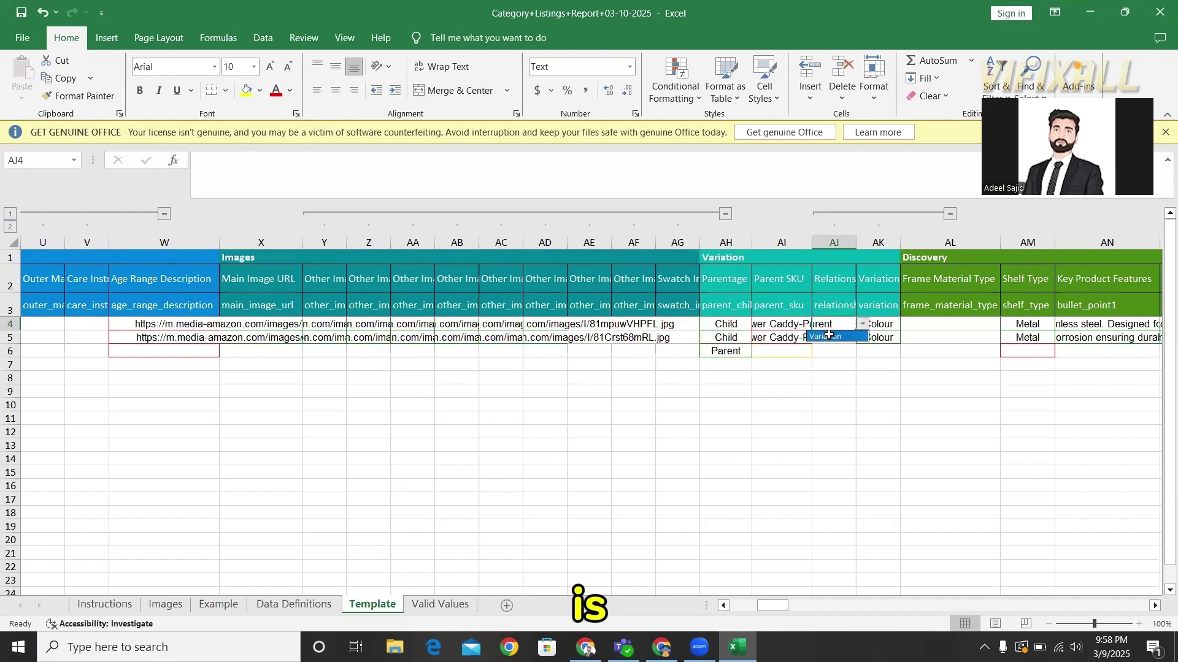
{"action": "left_click", "coordinate": [856, 328]}
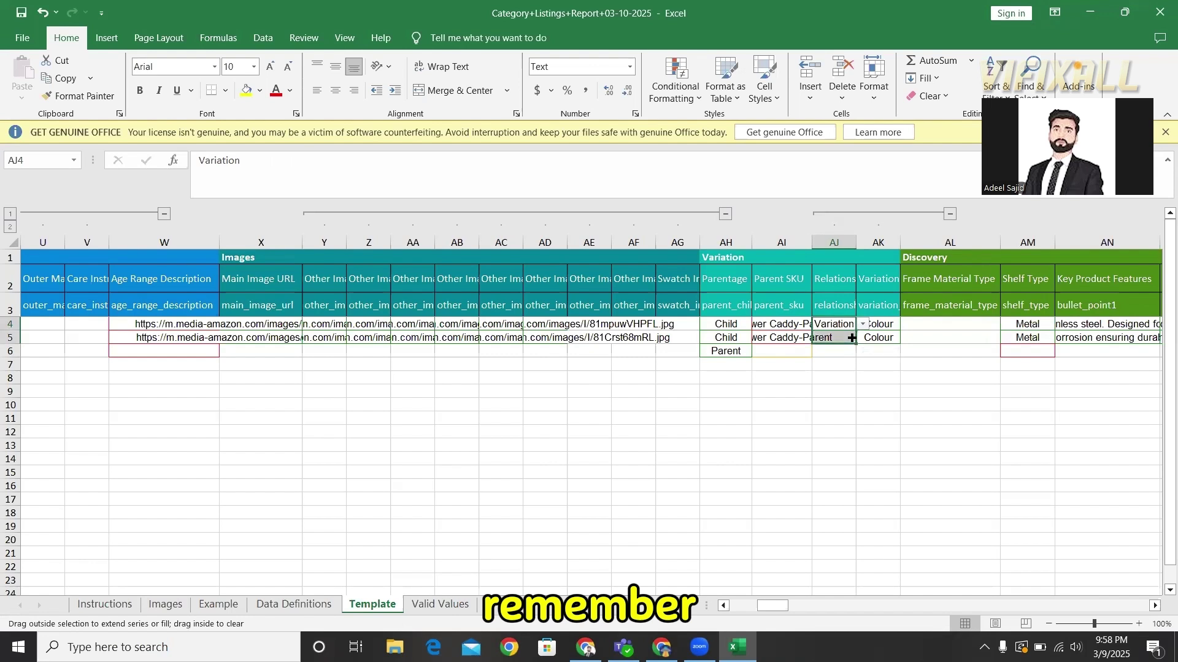
{"action": "left_click_drag", "start_coordinate": [852, 338], "coordinate": [852, 341]}
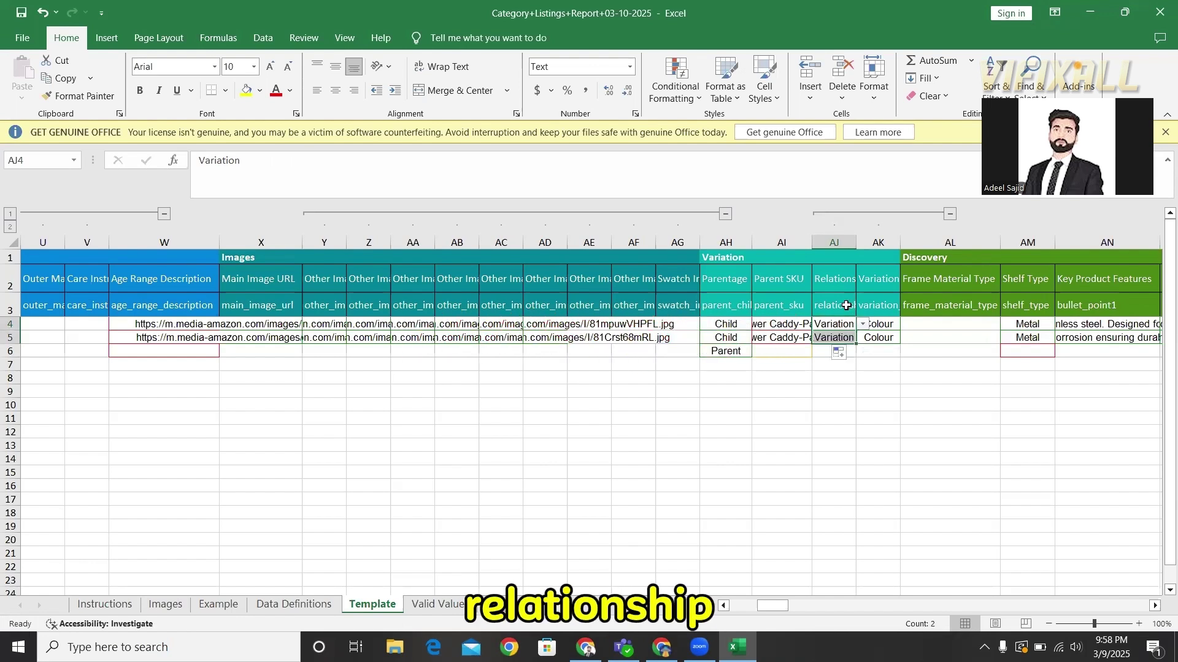
{"action": "left_click_drag", "start_coordinate": [855, 242], "coordinate": [907, 243]}
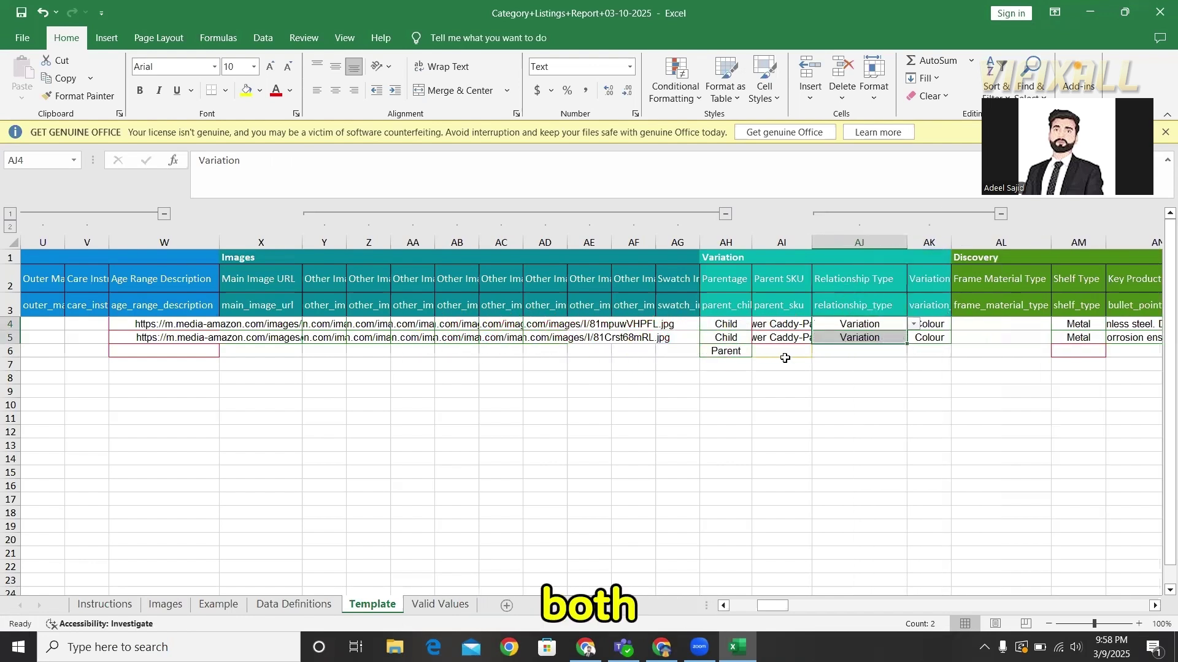
{"action": "left_click", "coordinate": [854, 352]}
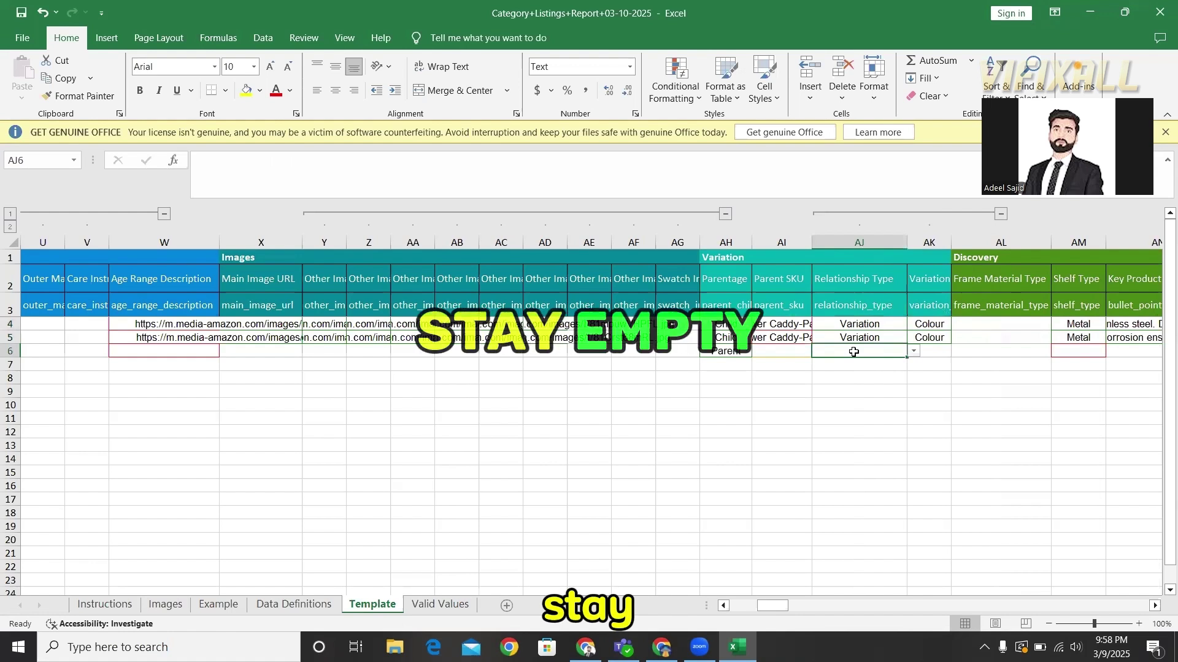
- Widen the Variation Theme column and set the theme to Color for rows 4 to 6
{"action": "left_click", "coordinate": [948, 325]}
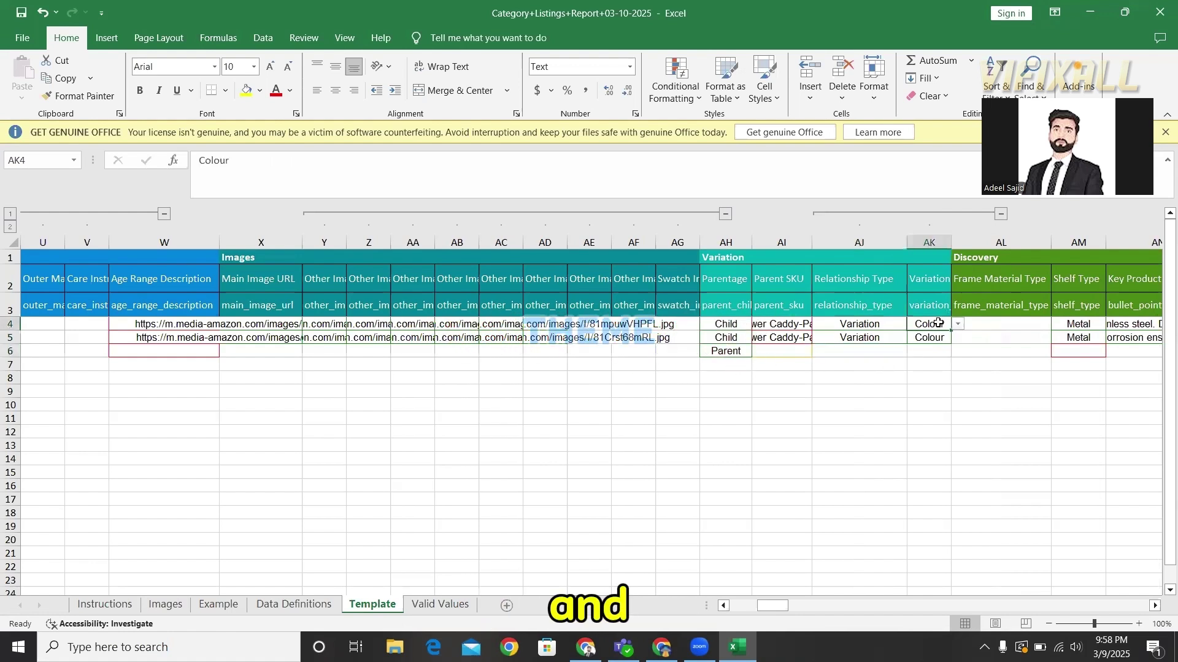
{"action": "left_click", "coordinate": [956, 324]}
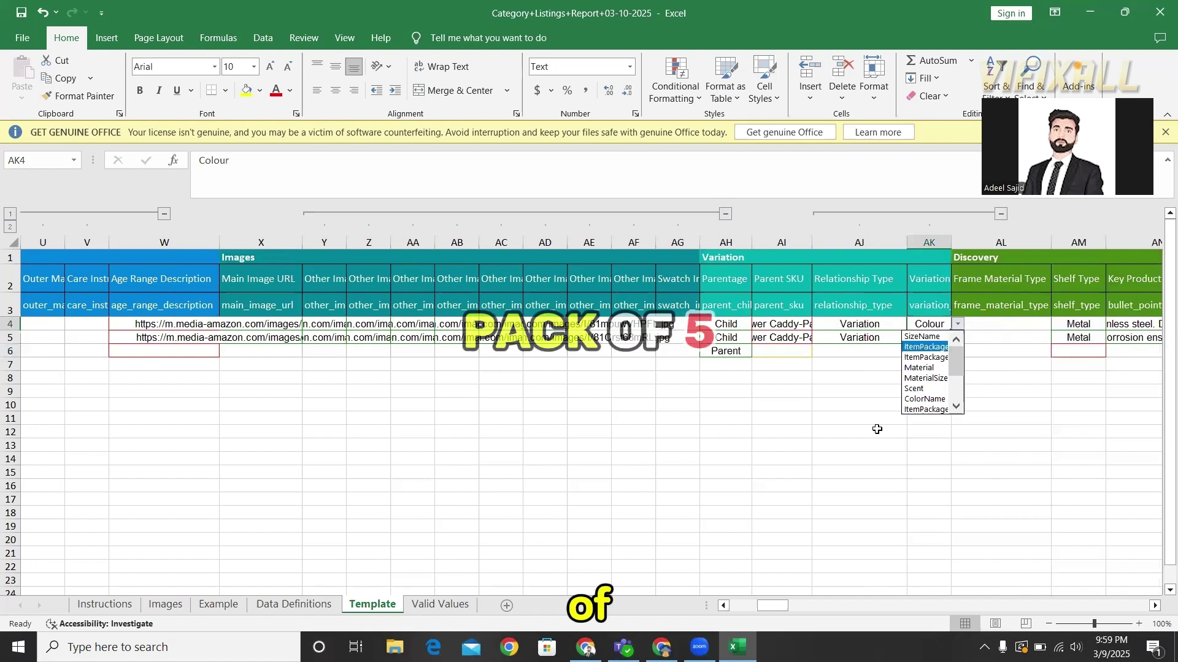
{"action": "key", "text": "Escape"}
{"action": "double_click", "coordinate": [952, 242]}
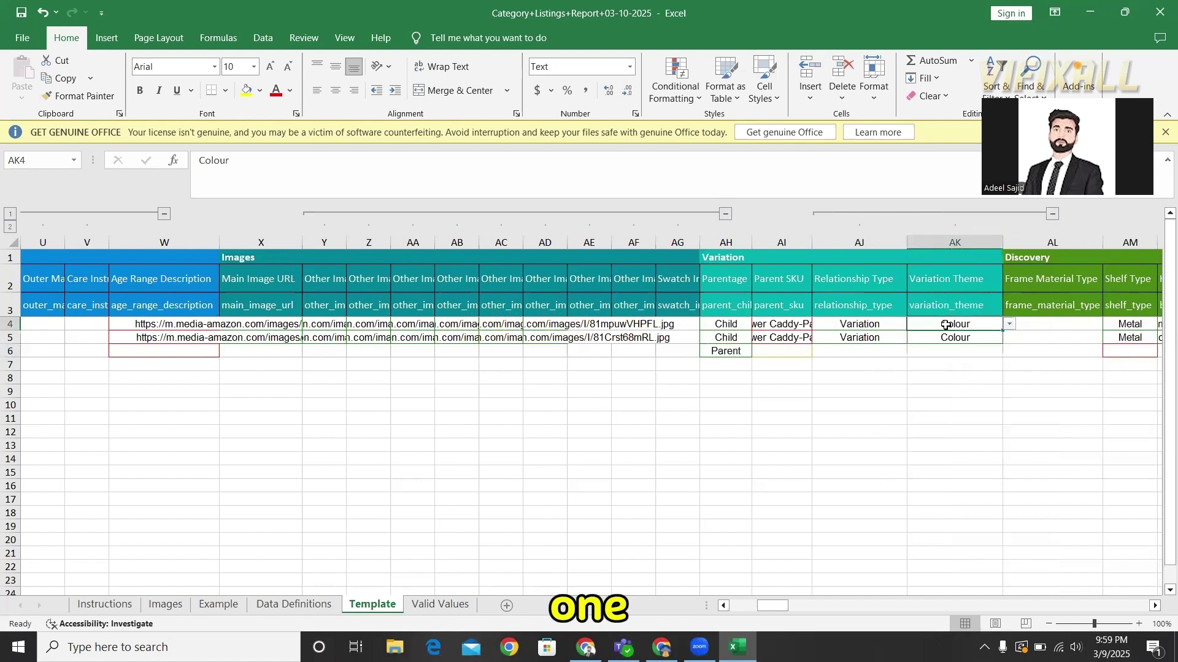
{"action": "left_click", "coordinate": [1009, 324]}
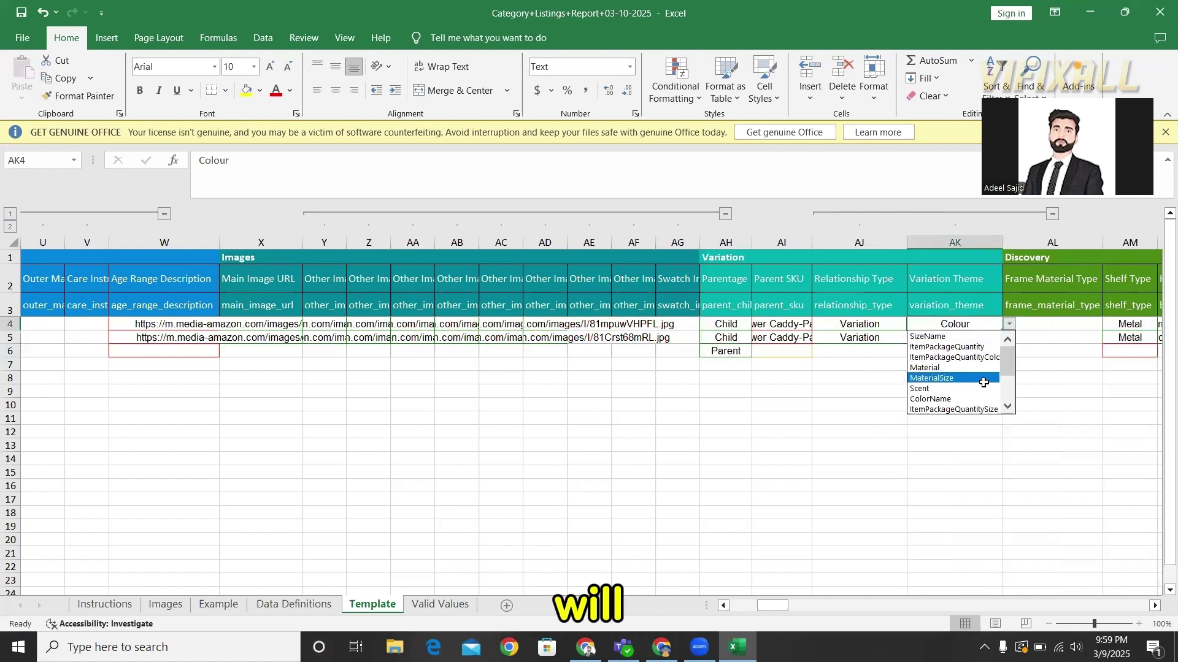
{"action": "left_click_drag", "start_coordinate": [1007, 363], "coordinate": [1008, 382]}
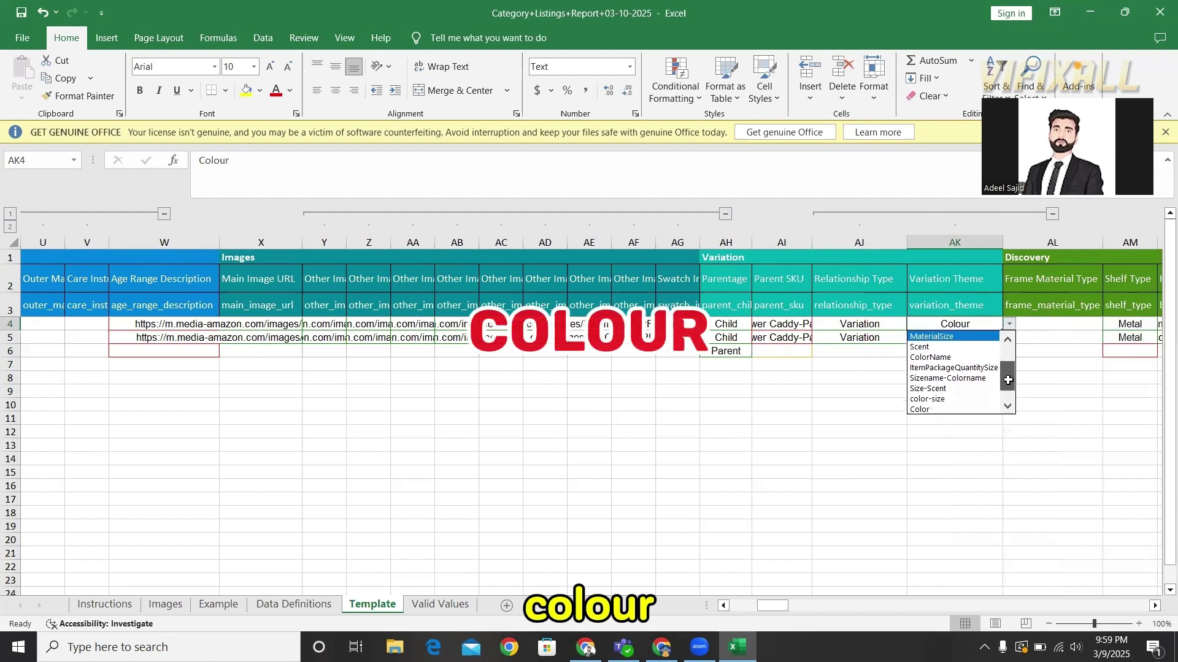
{"action": "left_click", "coordinate": [937, 400]}
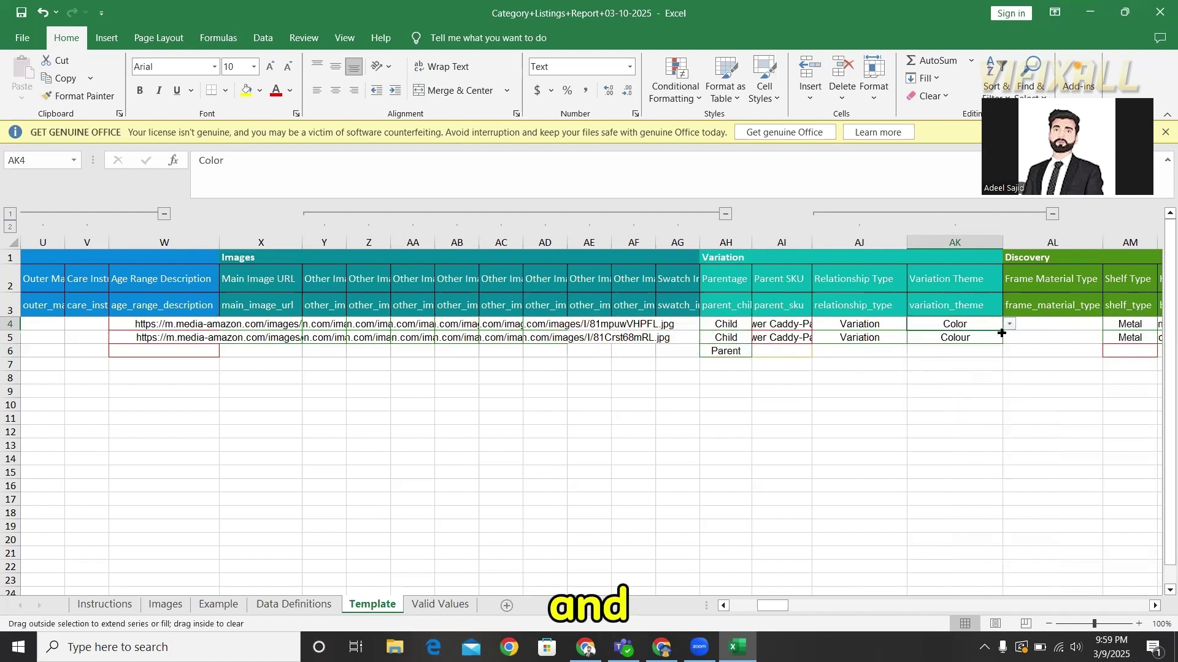
{"action": "left_click_drag", "start_coordinate": [1001, 332], "coordinate": [965, 364]}
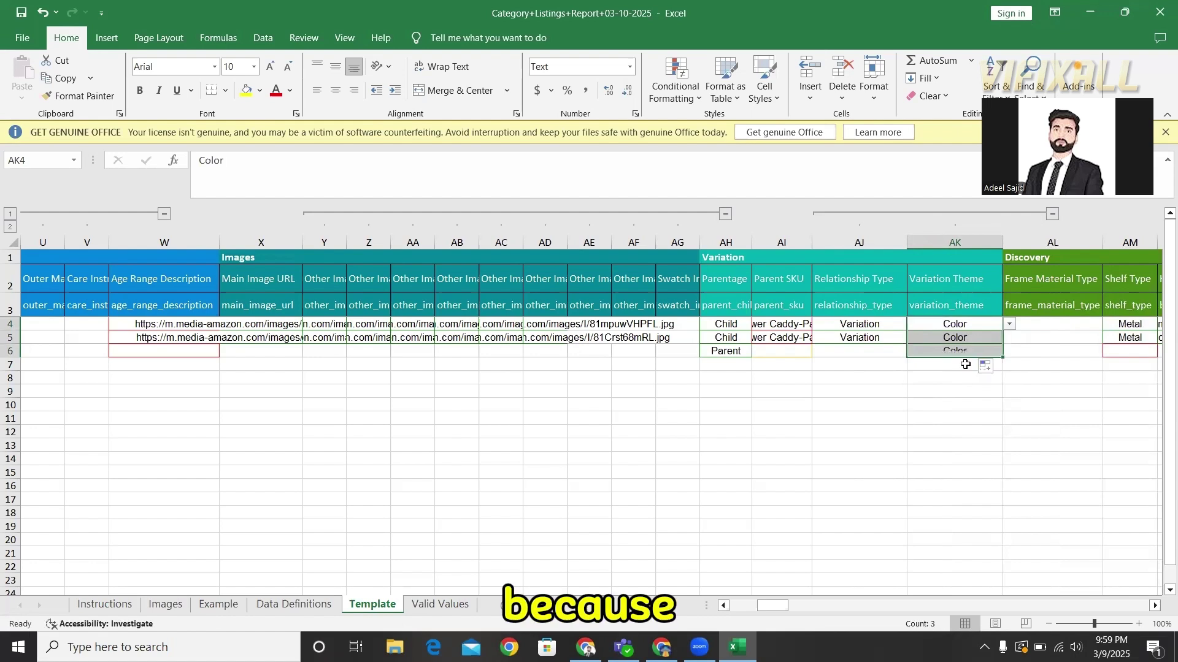
{"action": "left_click", "coordinate": [950, 350]}
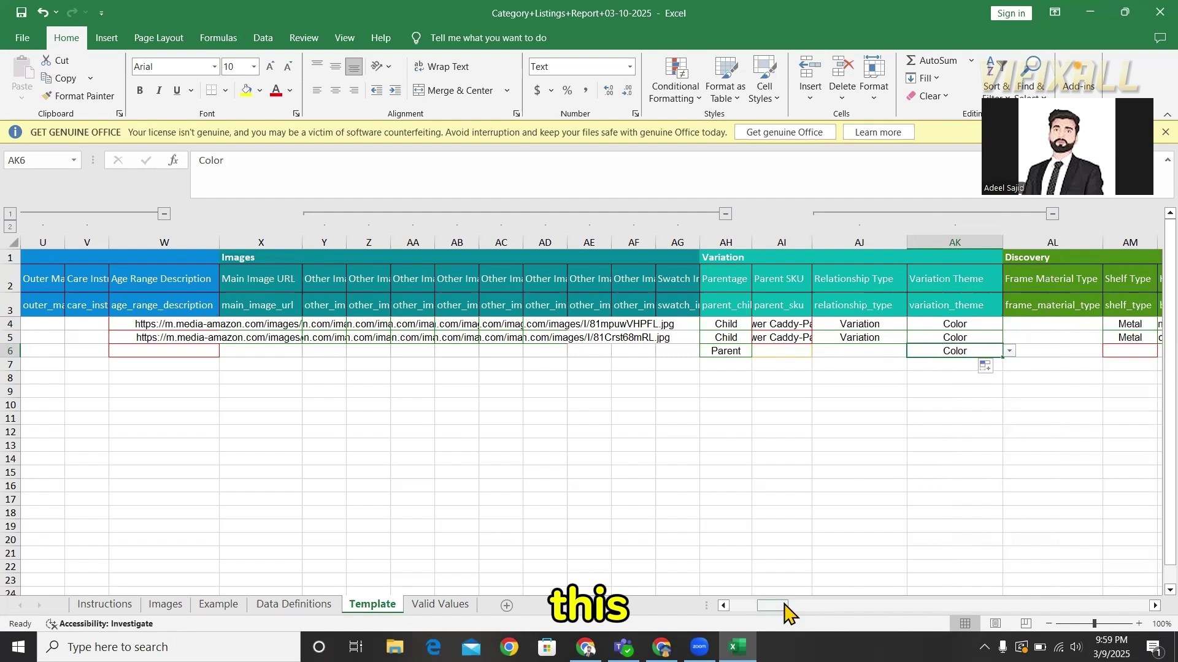
- Fill the Shelf Type Metal from row 5 down into the parent row 6
{"action": "left_click_drag", "start_coordinate": [785, 607], "coordinate": [793, 607]}
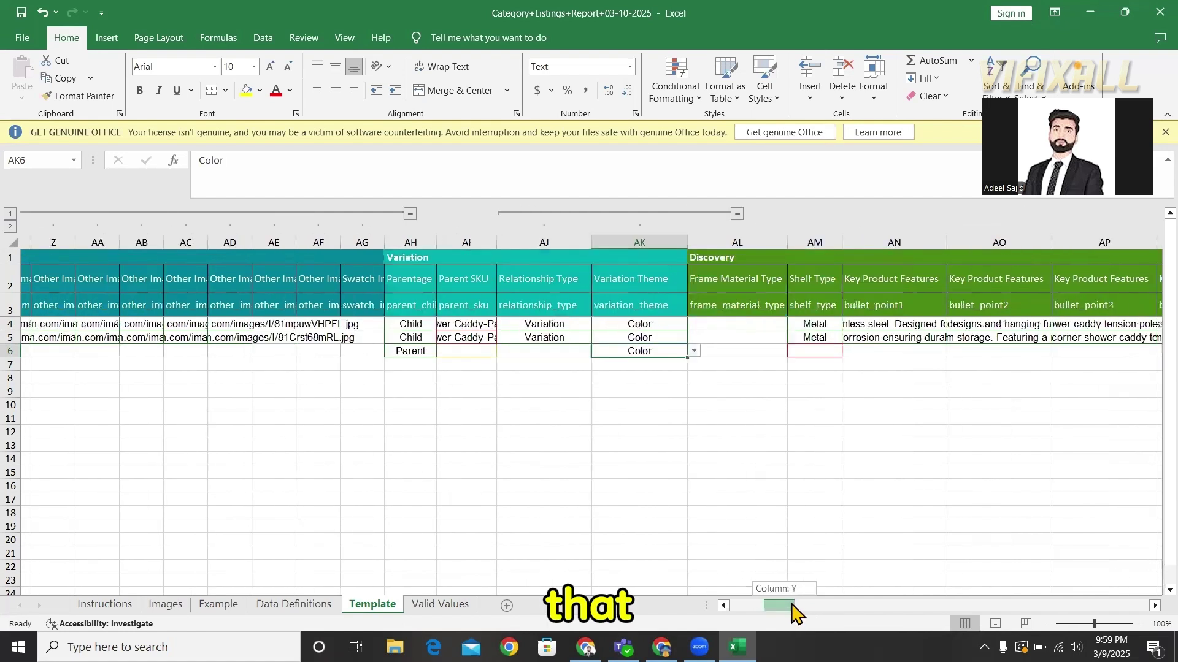
{"action": "left_click", "coordinate": [810, 340]}
{"action": "left_click_drag", "start_coordinate": [830, 344], "coordinate": [828, 352]}
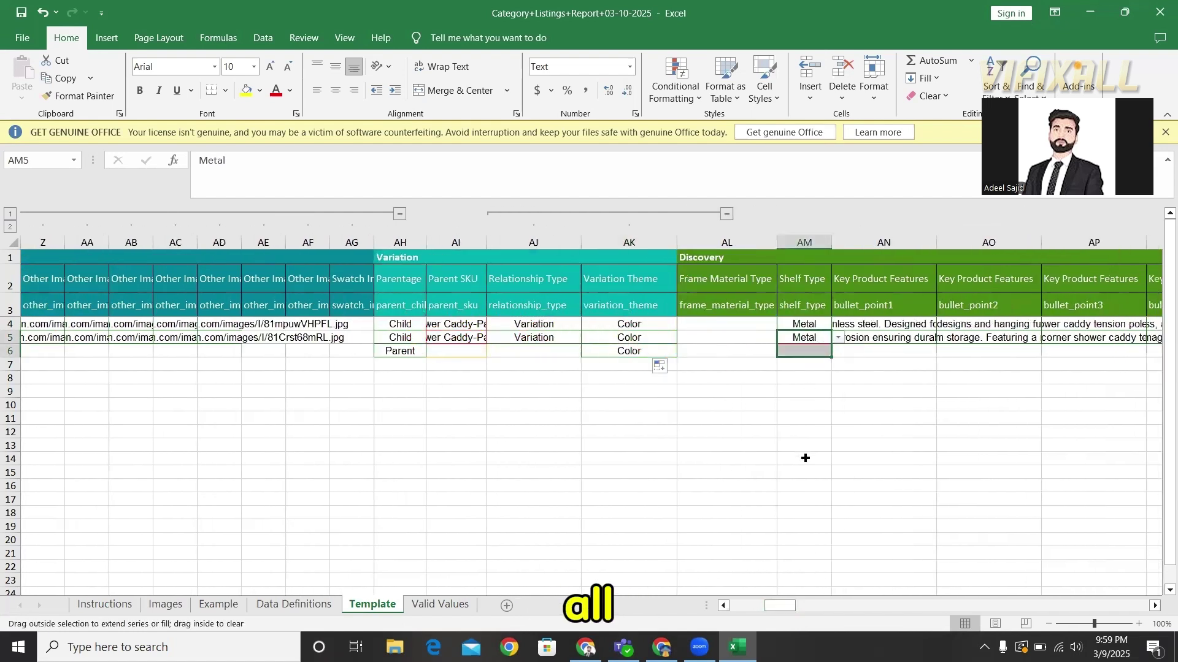
{"action": "left_click_drag", "start_coordinate": [805, 458], "coordinate": [805, 458]}
- Fill the first Room Type, Bathroom, and the Mount Type, Wall, from row 5 down into row 6
{"action": "left_click_drag", "start_coordinate": [782, 609], "coordinate": [841, 620]}
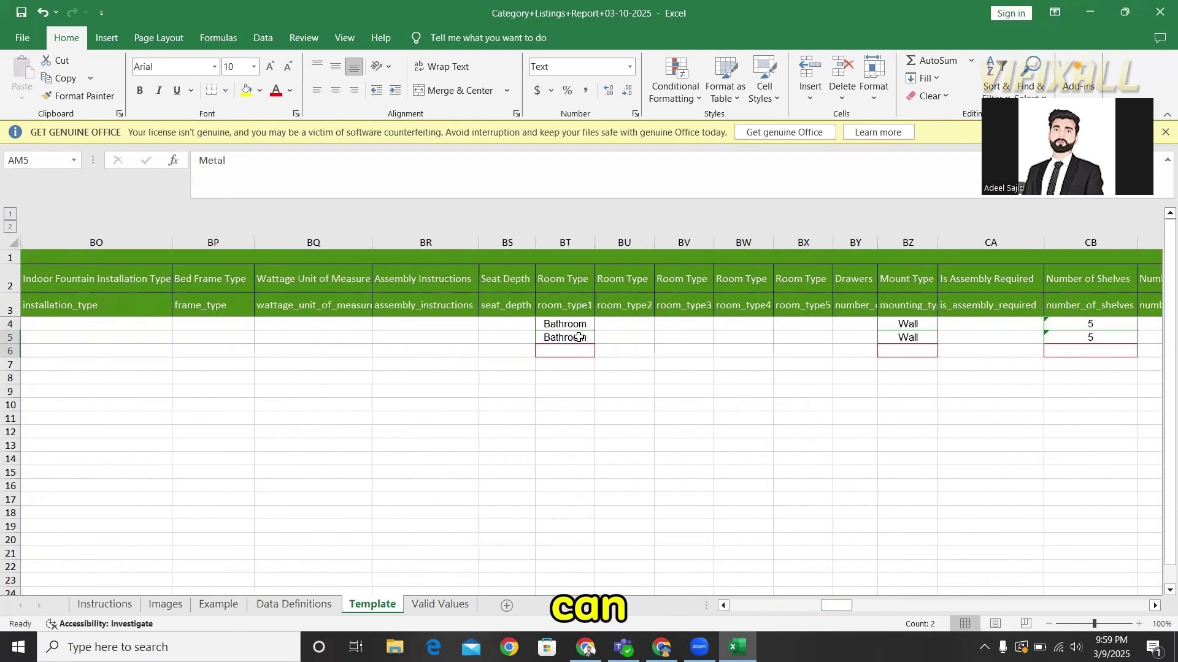
{"action": "left_click_drag", "start_coordinate": [594, 349], "coordinate": [595, 356]}
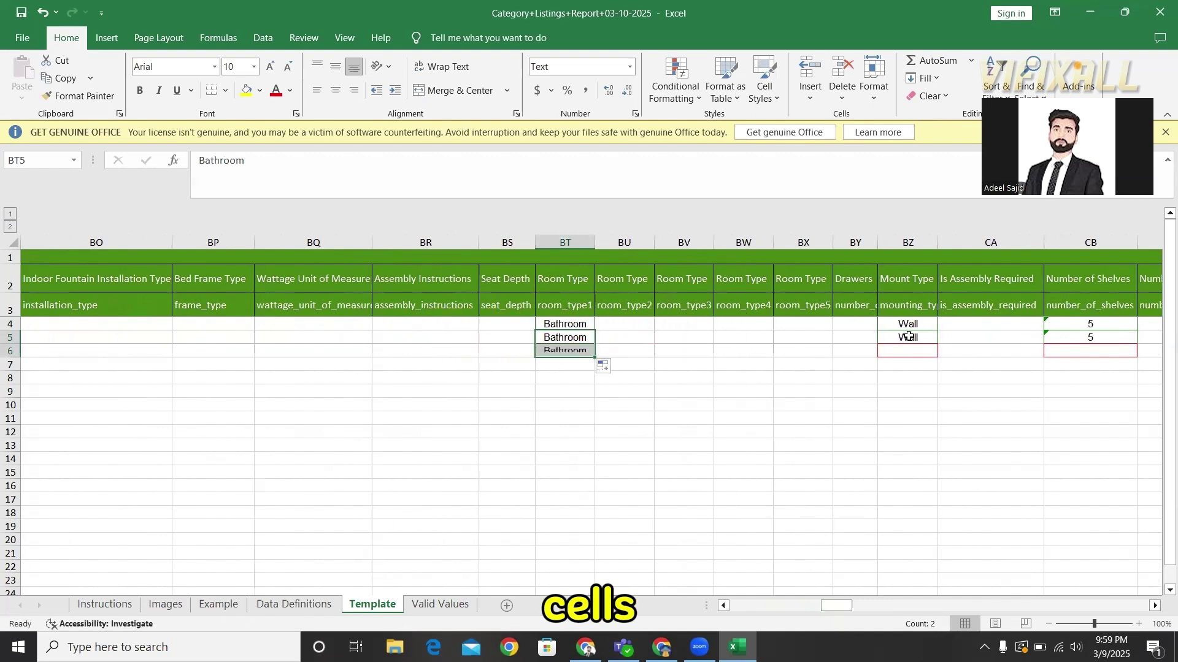
{"action": "left_click", "coordinate": [915, 338]}
{"action": "left_click_drag", "start_coordinate": [936, 345], "coordinate": [933, 352]}
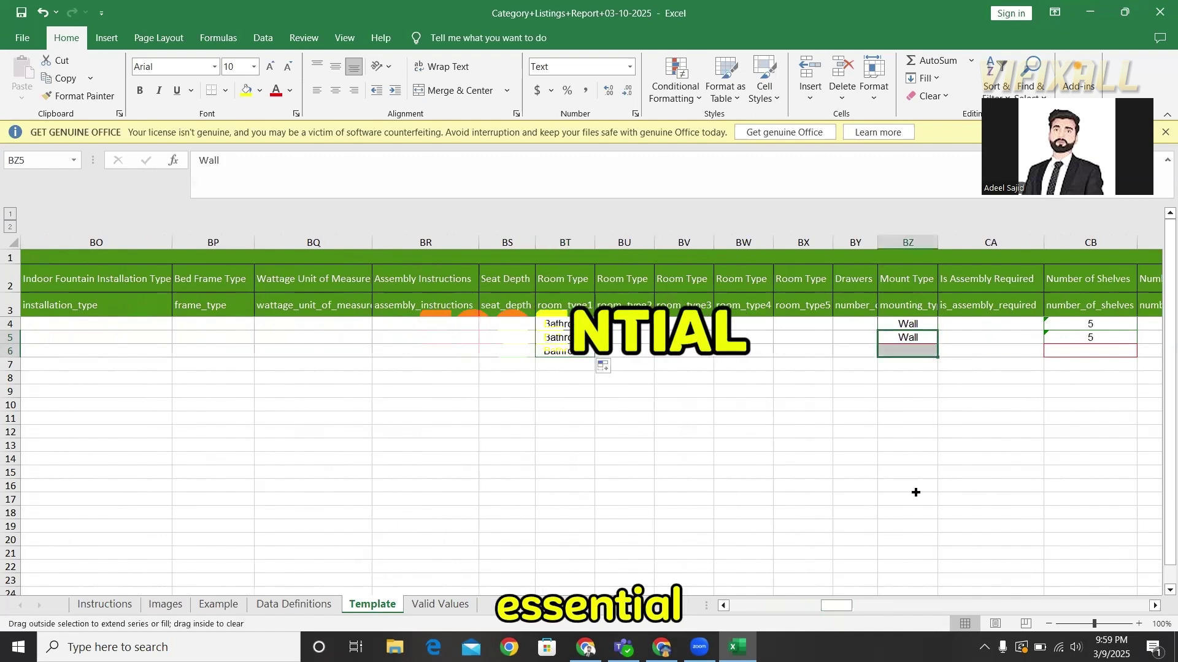
- Copy the Number of Shelves value 5 and the Finish Type Polished from row 5 into row 6
{"action": "left_click_drag", "start_coordinate": [846, 608], "coordinate": [856, 612]}
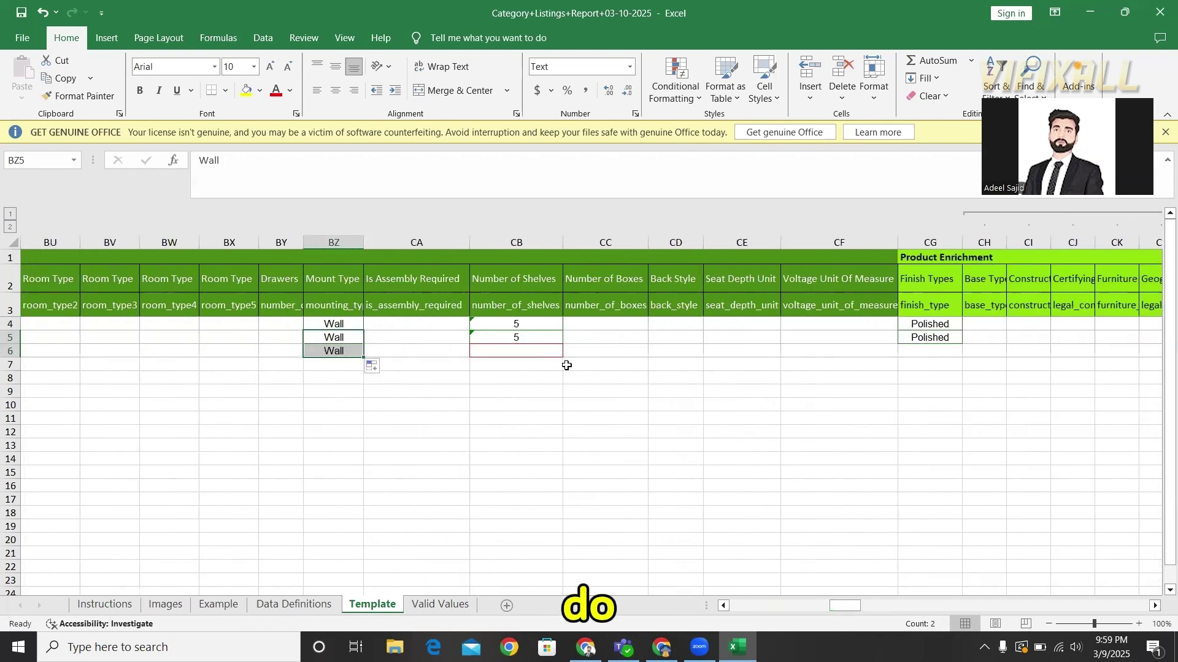
{"action": "left_click", "coordinate": [541, 338]}
{"action": "key", "text": "ctrl+c"}
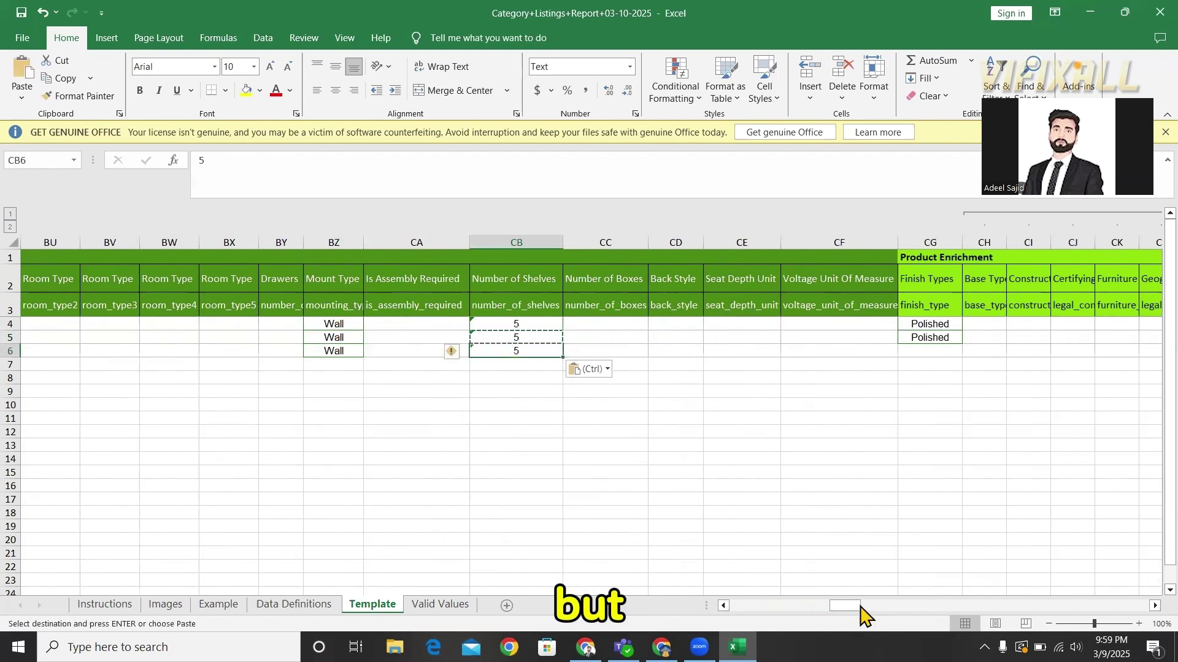
{"action": "left_click_drag", "start_coordinate": [858, 604], "coordinate": [856, 605]}
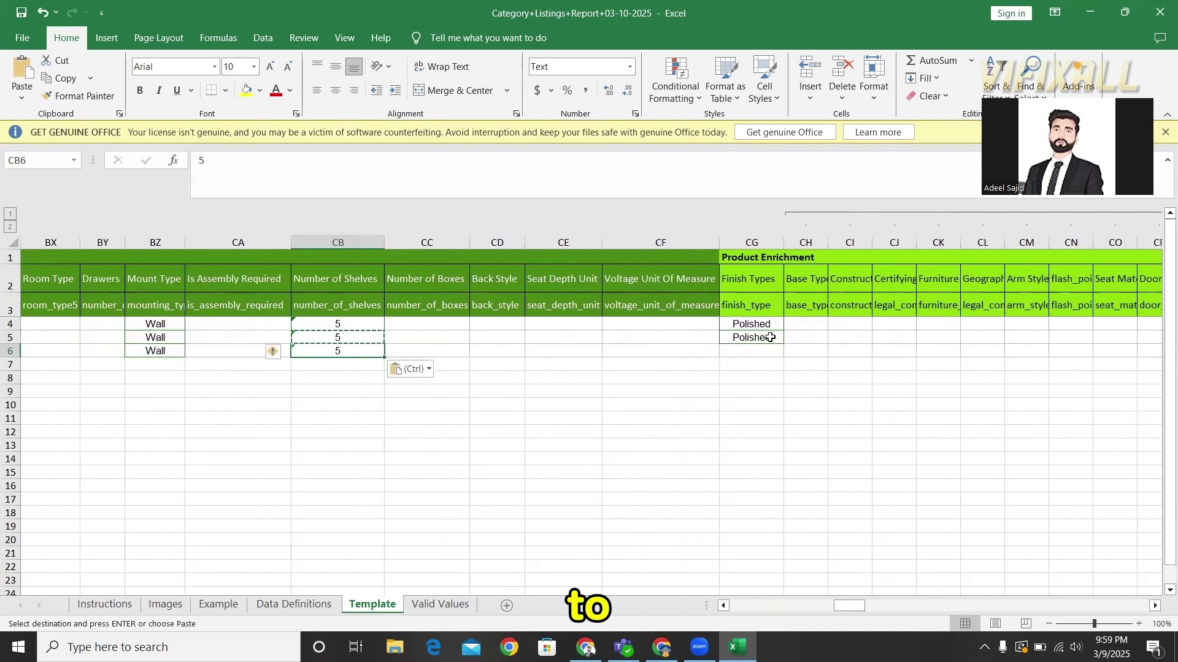
{"action": "left_click", "coordinate": [771, 340]}
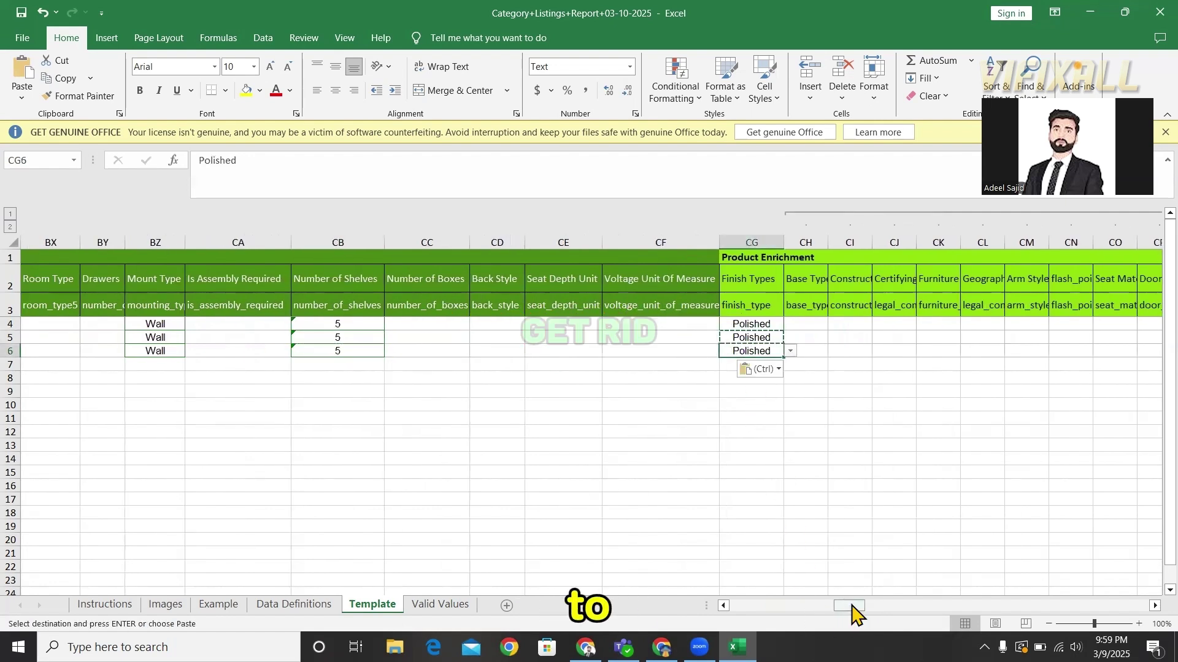
{"action": "left_click_drag", "start_coordinate": [845, 606], "coordinate": [870, 607]}
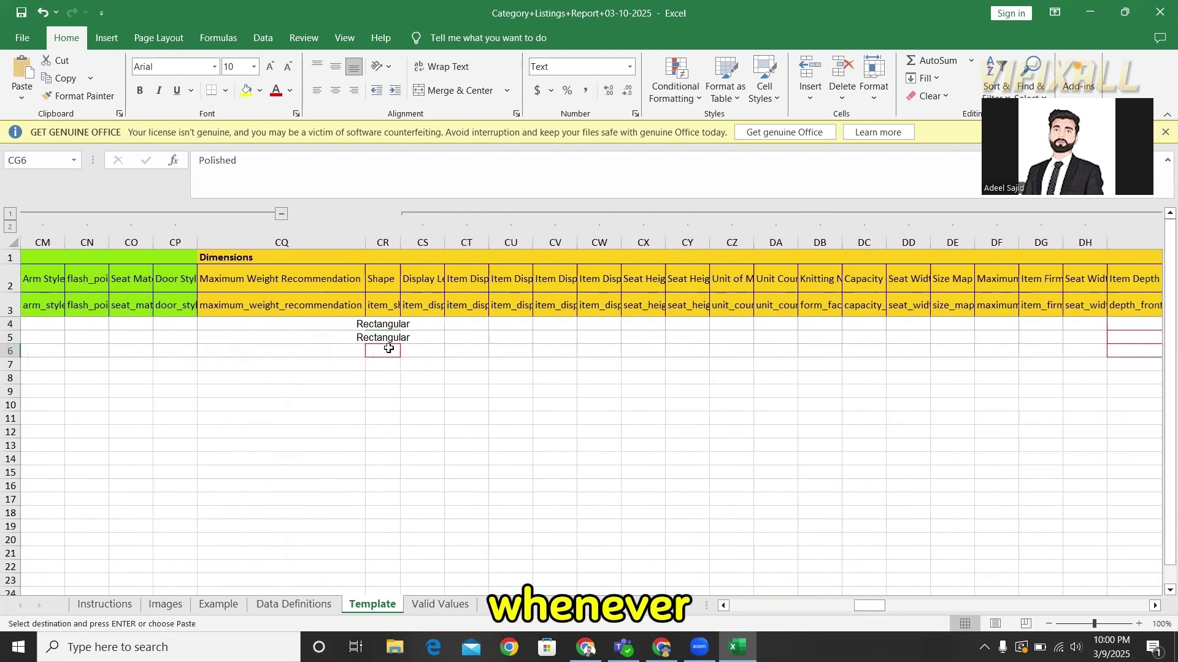
- Copy the Shape value Rectangular and the battery-use answer No from row 5 into the parent row 6
{"action": "left_click", "coordinate": [389, 337]}
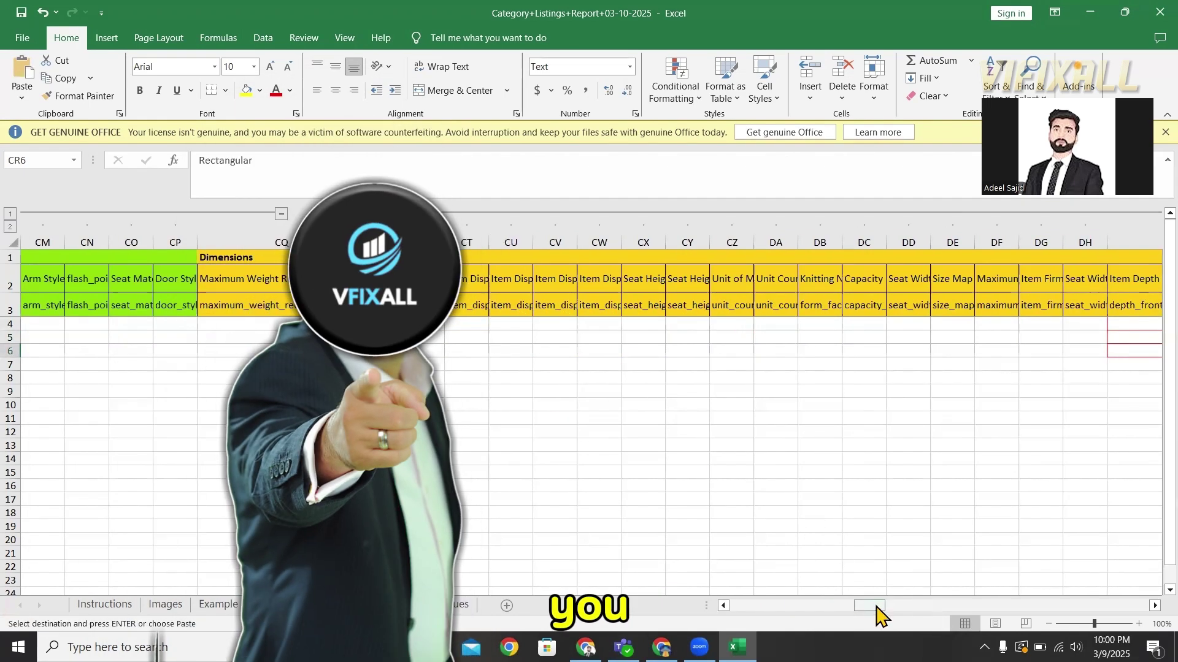
{"action": "left_click_drag", "start_coordinate": [882, 609], "coordinate": [942, 611]}
{"action": "left_click", "coordinate": [888, 337]}
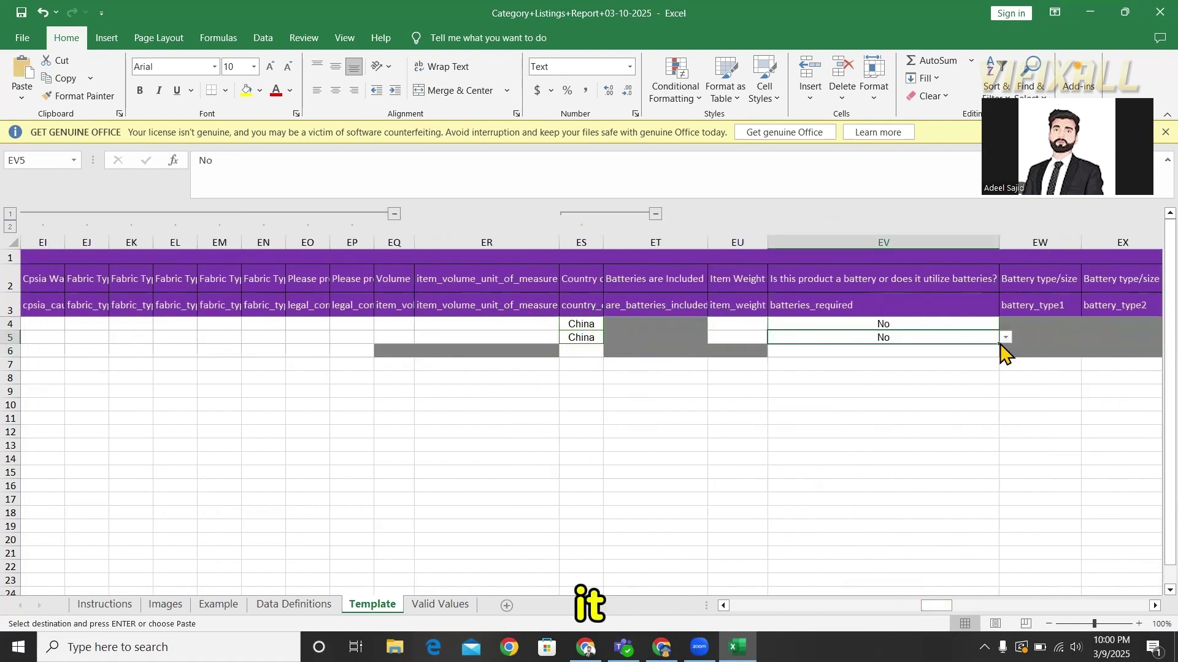
{"action": "left_click_drag", "start_coordinate": [998, 342], "coordinate": [1001, 355]}
{"action": "left_click", "coordinate": [835, 487]}
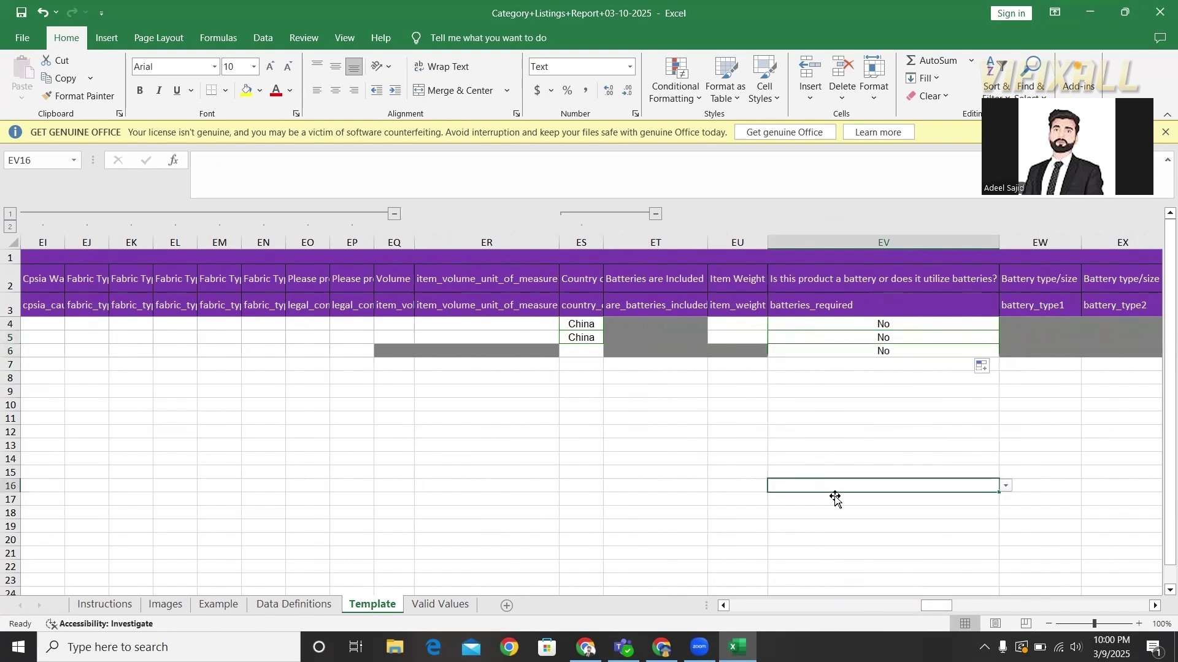
- Fill the first Dangerous Goods Regulations value, Not Applicable, from row 5 down into row 6
{"action": "left_click_drag", "start_coordinate": [945, 603], "coordinate": [978, 607]}
{"action": "left_click", "coordinate": [644, 339]}
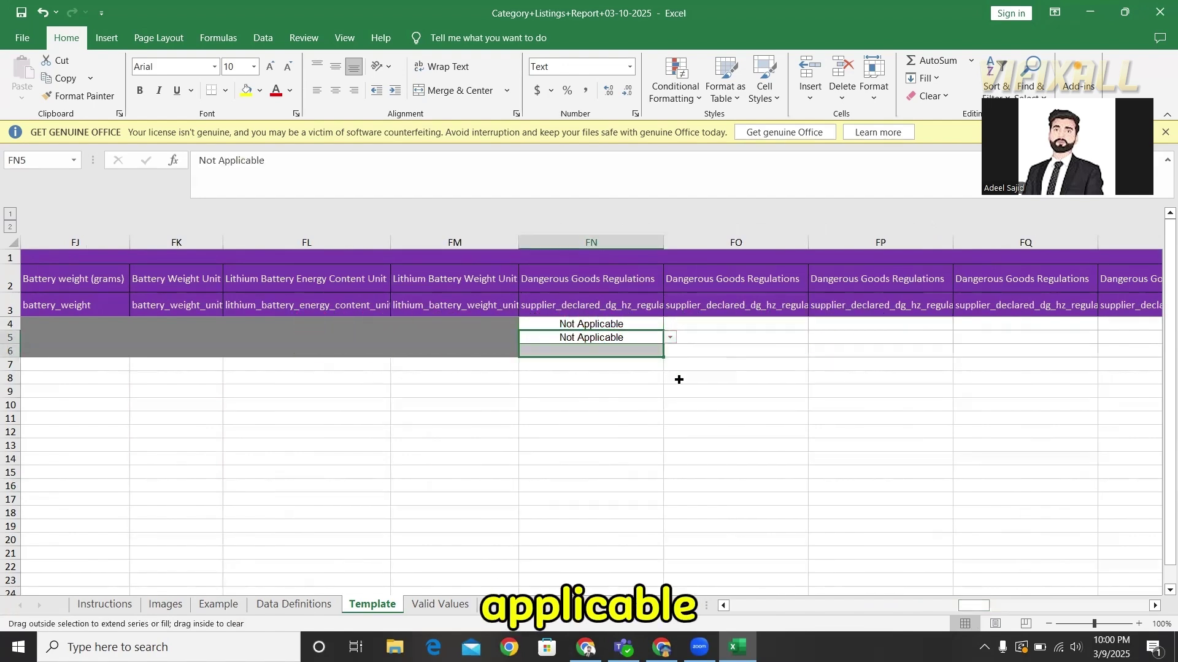
{"action": "left_click", "coordinate": [810, 476]}
{"action": "left_click_drag", "start_coordinate": [982, 609], "coordinate": [961, 609]}
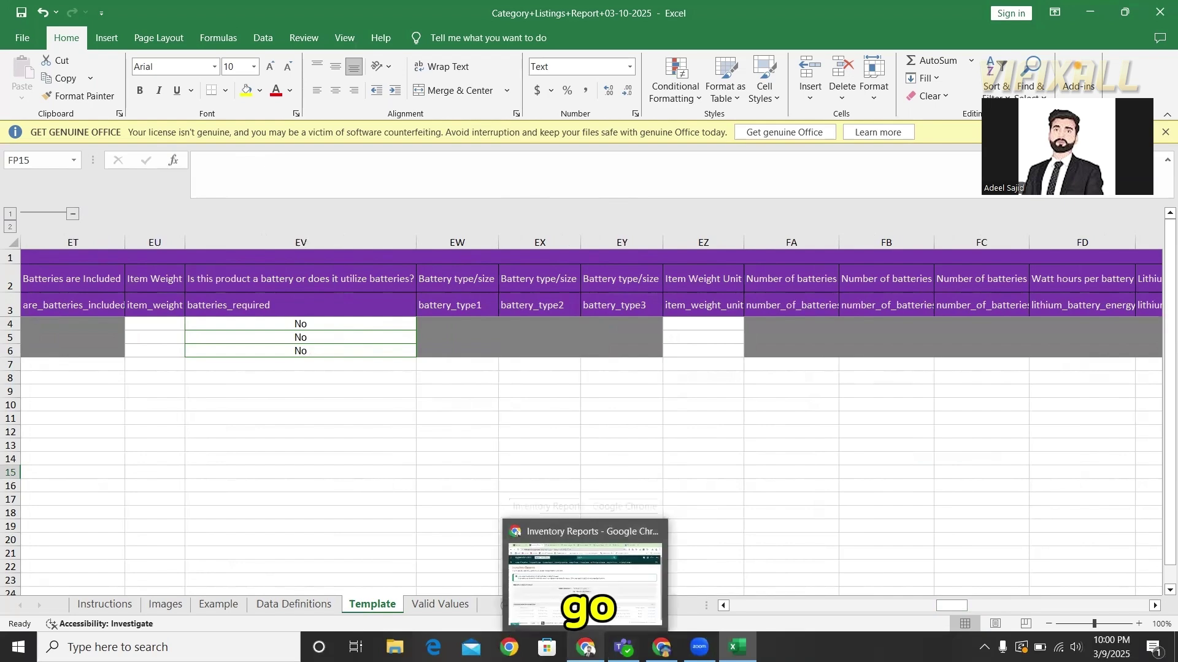
- Switch to Amazon Seller Central in Chrome and open the page for adding products via upload
{"action": "left_click", "coordinate": [585, 570]}
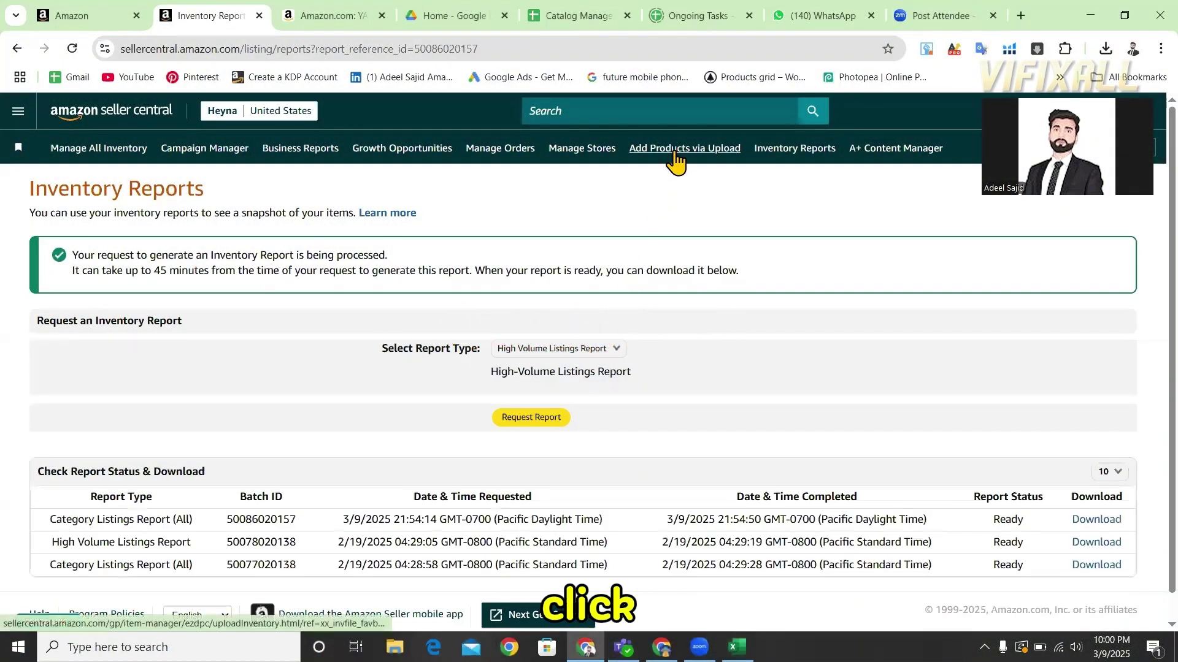
{"action": "left_click", "coordinate": [675, 156]}
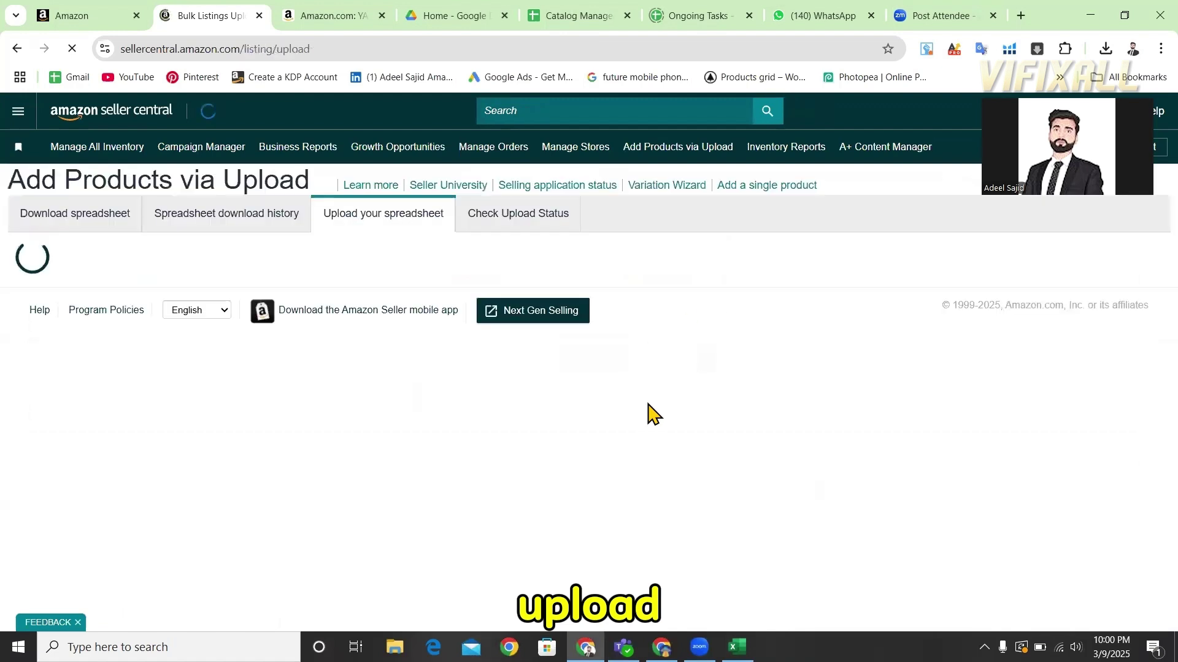
{"action": "scroll", "coordinate": [325, 456], "scroll_direction": "down", "scroll_amount": 1}
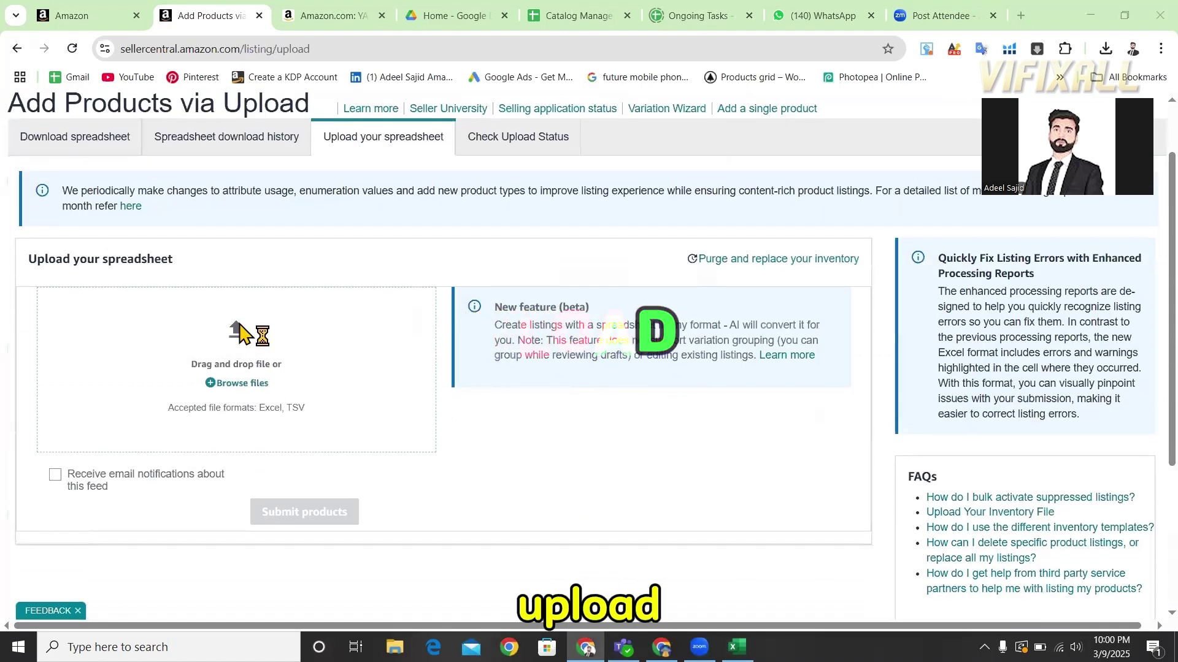
- Upload the spreadsheet Category+Listings+Report+03-10-2025 from the Downloads folder and submit the products
{"action": "left_click", "coordinate": [238, 328]}
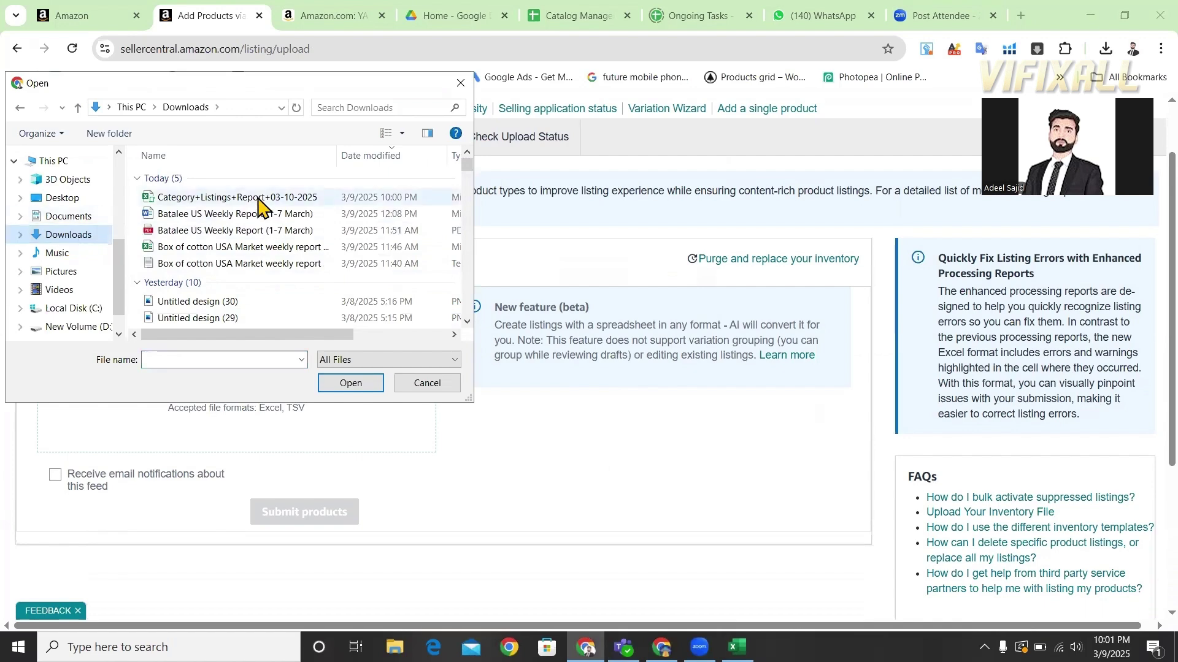
{"action": "left_click", "coordinate": [277, 200]}
{"action": "right_click", "coordinate": [277, 202]}
{"action": "left_click", "coordinate": [602, 474]}
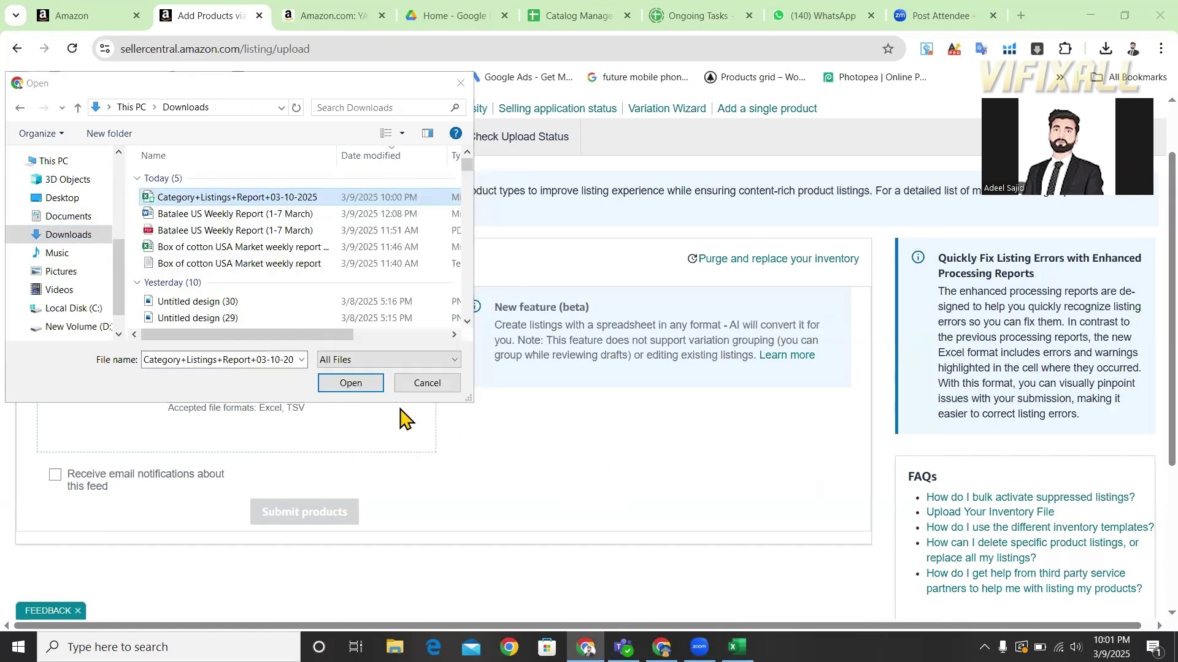
{"action": "left_click", "coordinate": [353, 384]}
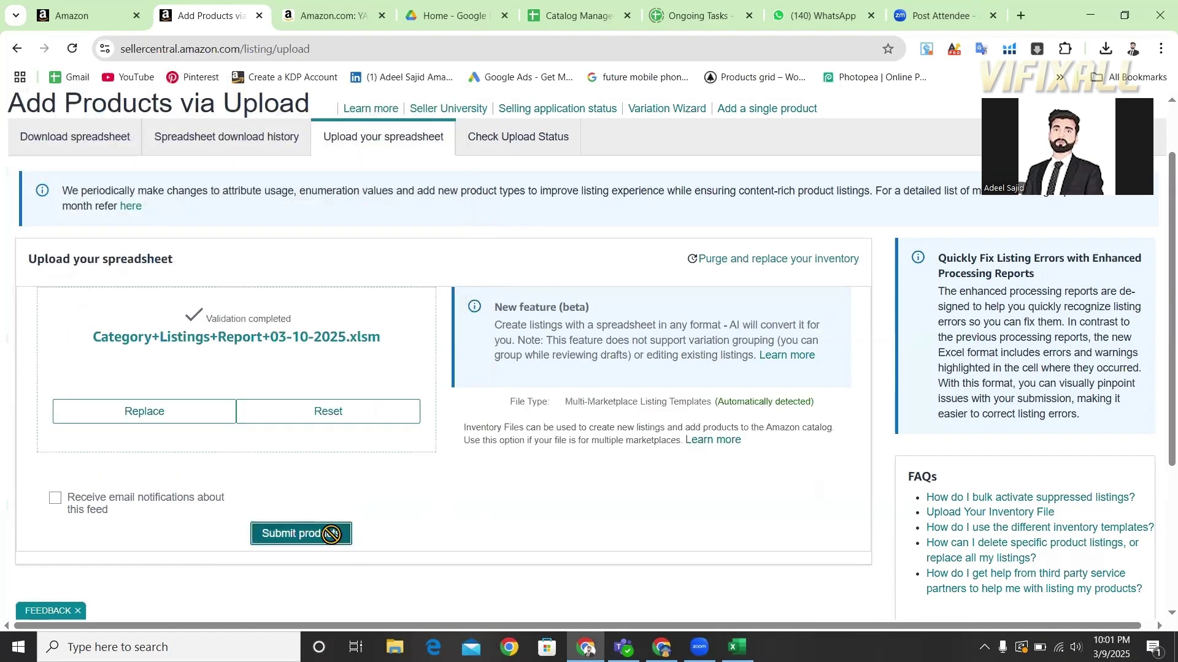
{"action": "left_click", "coordinate": [335, 533]}
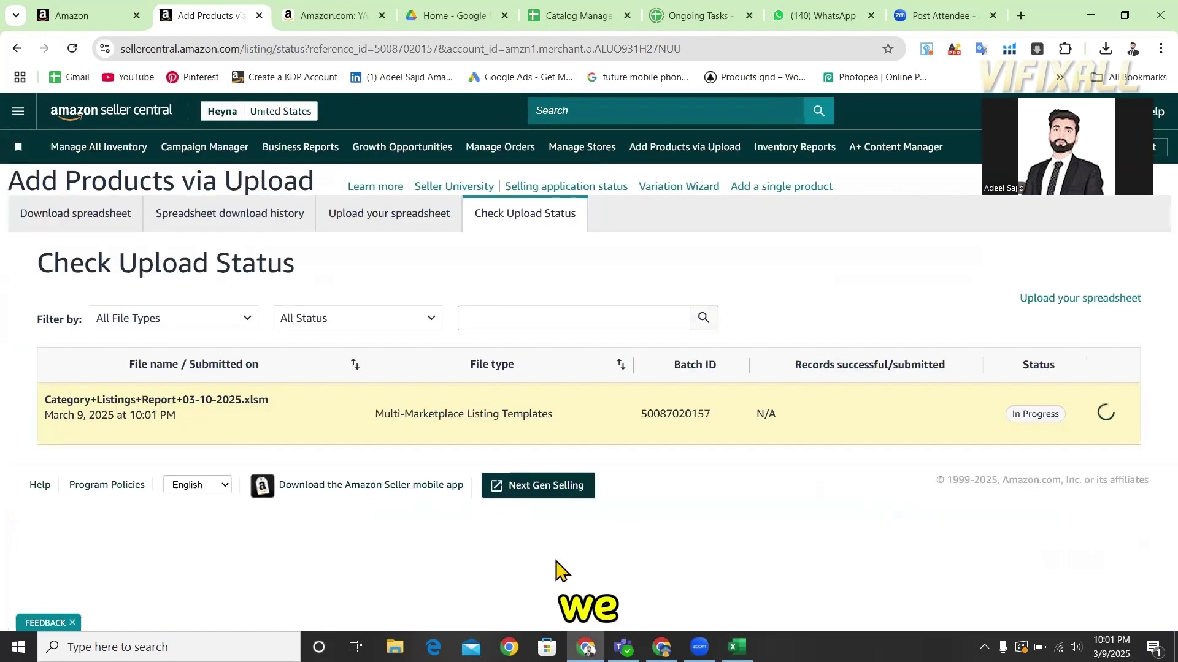
- Open the full inventory list from the Seller Central home page and look over the black and silver shower caddy listings
{"action": "left_click", "coordinate": [310, 16]}
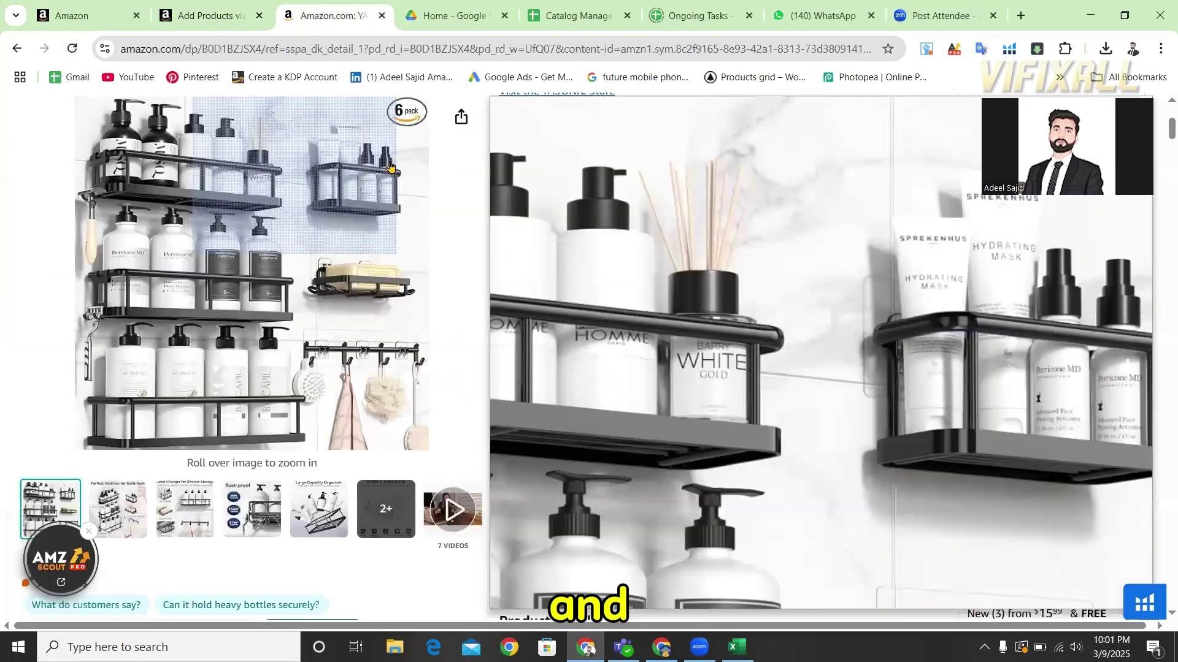
{"action": "left_click", "coordinate": [85, 13]}
{"action": "scroll", "coordinate": [394, 441], "scroll_direction": "down", "scroll_amount": 3}
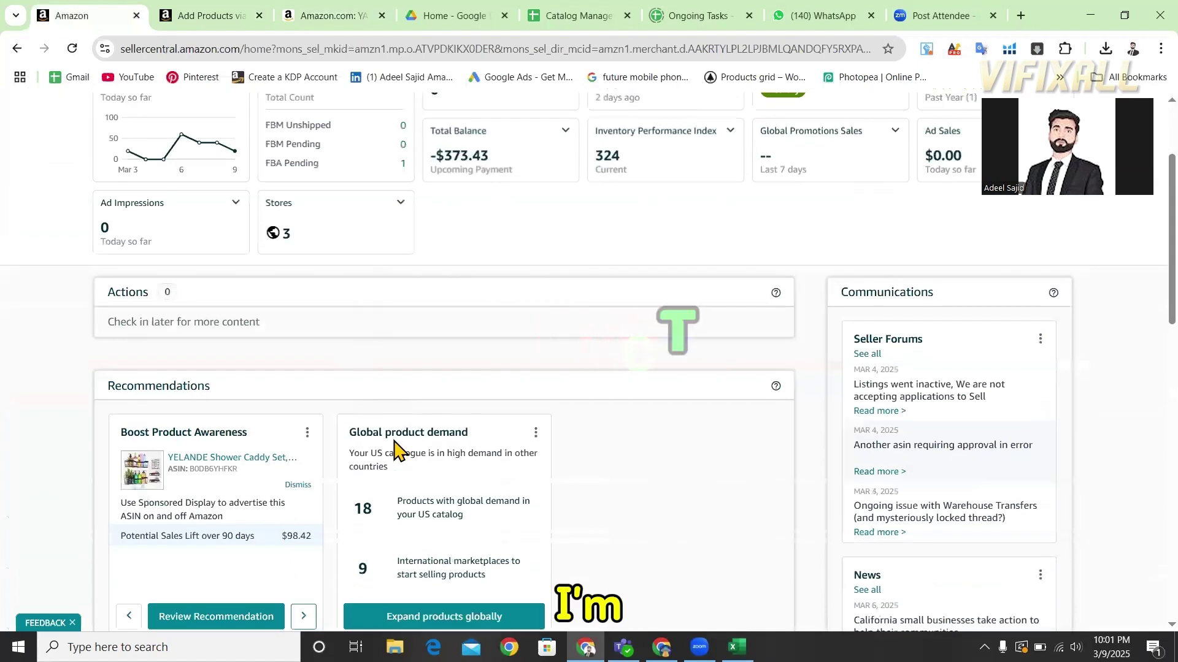
{"action": "scroll", "coordinate": [394, 451], "scroll_direction": "down", "scroll_amount": 3}
{"action": "scroll", "coordinate": [252, 263], "scroll_direction": "up", "scroll_amount": 6}
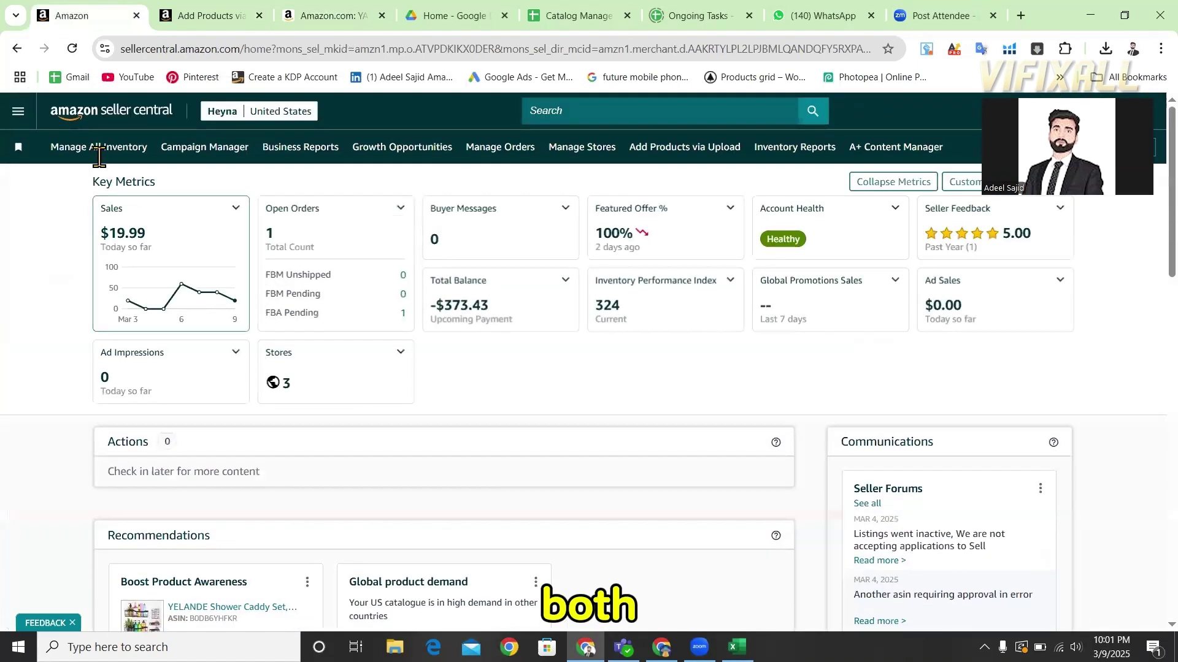
{"action": "left_click", "coordinate": [99, 148]}
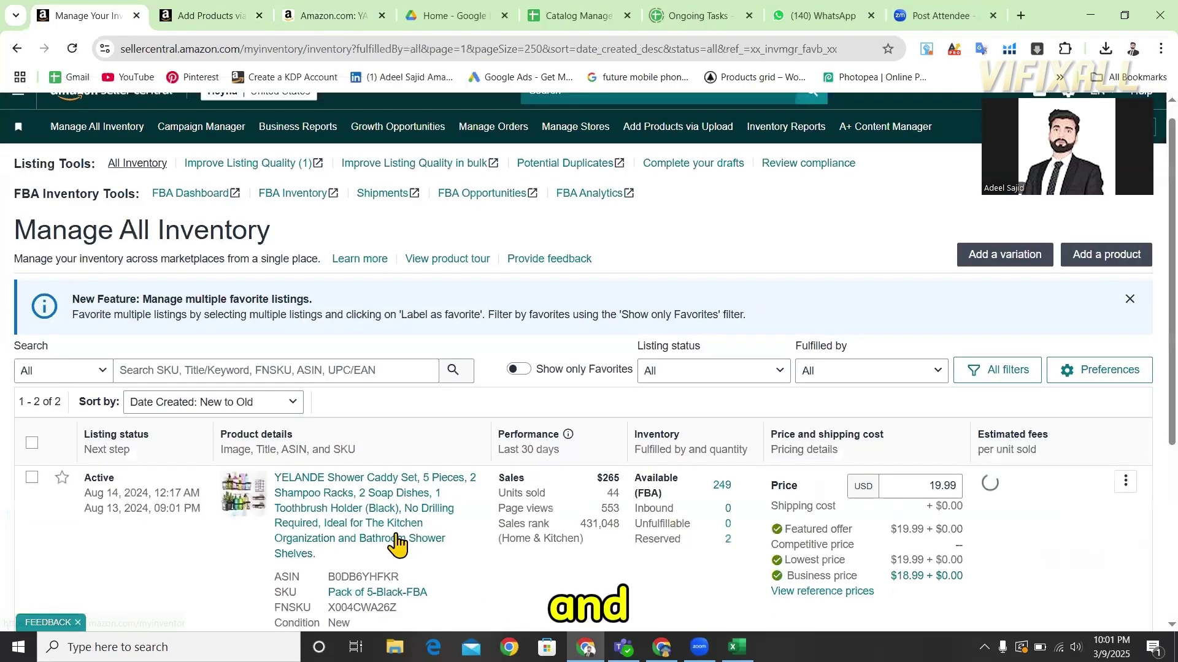
{"action": "scroll", "coordinate": [398, 544], "scroll_direction": "down", "scroll_amount": 2}
{"action": "scroll", "coordinate": [420, 567], "scroll_direction": "down", "scroll_amount": 2}
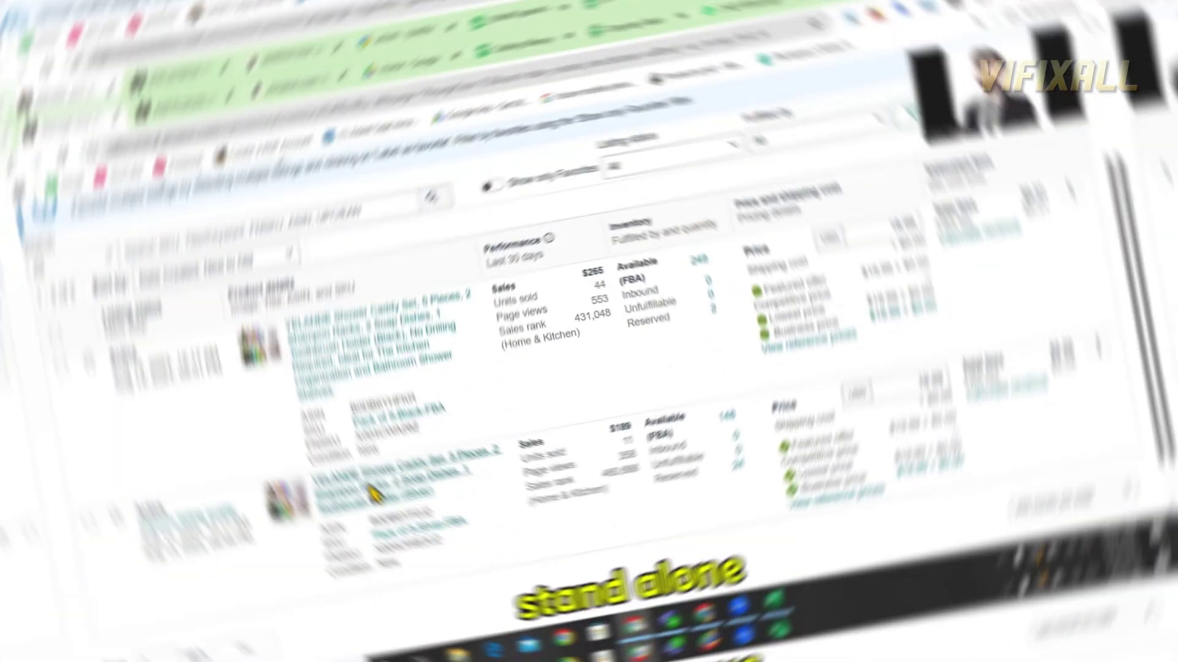
- Open the silver and black shower caddy product pages from the inventory and examine their variations and customer ratings
{"action": "left_click", "coordinate": [412, 454]}
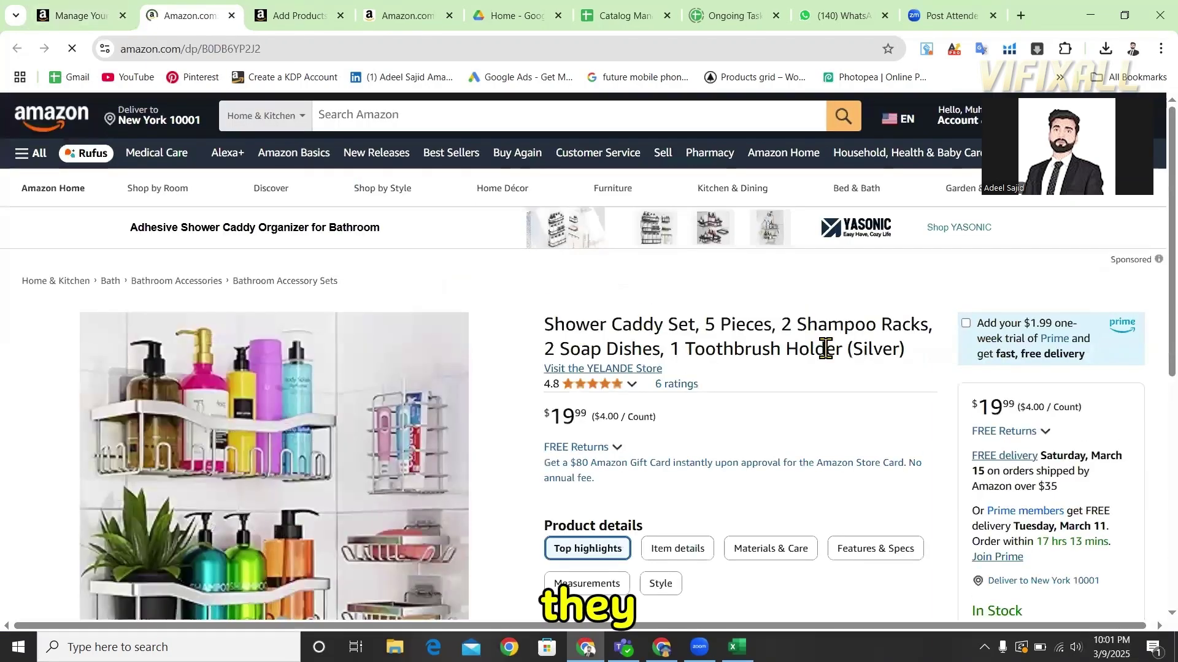
{"action": "scroll", "coordinate": [771, 224], "scroll_direction": "down", "scroll_amount": 2}
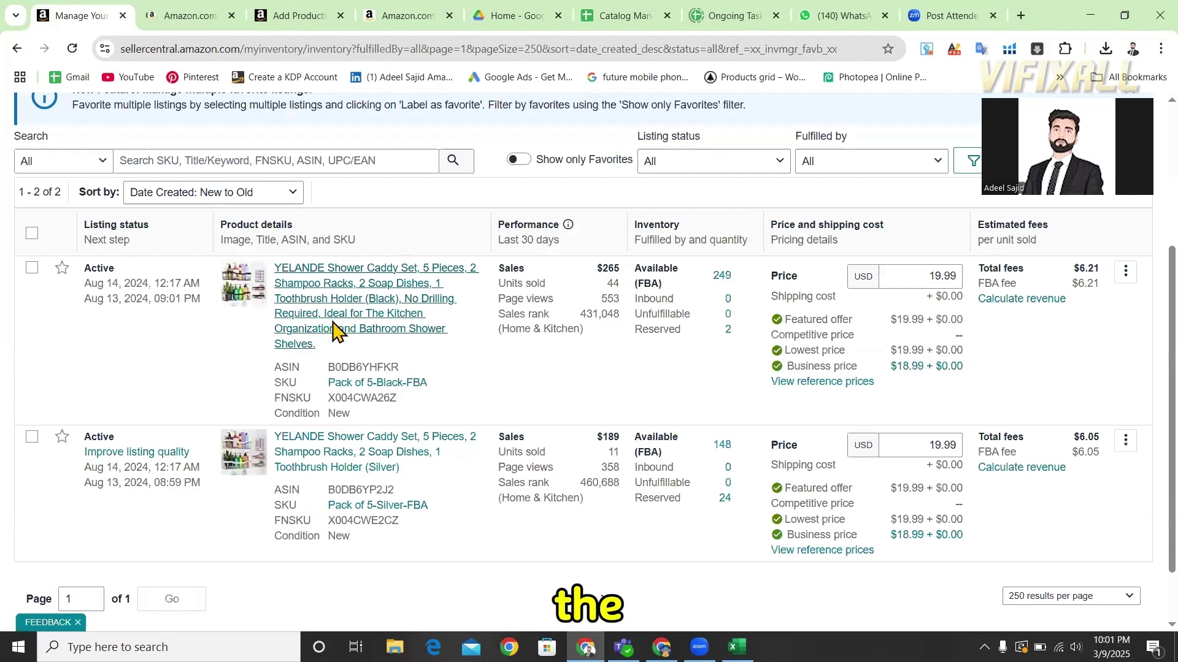
{"action": "left_click", "coordinate": [333, 329]}
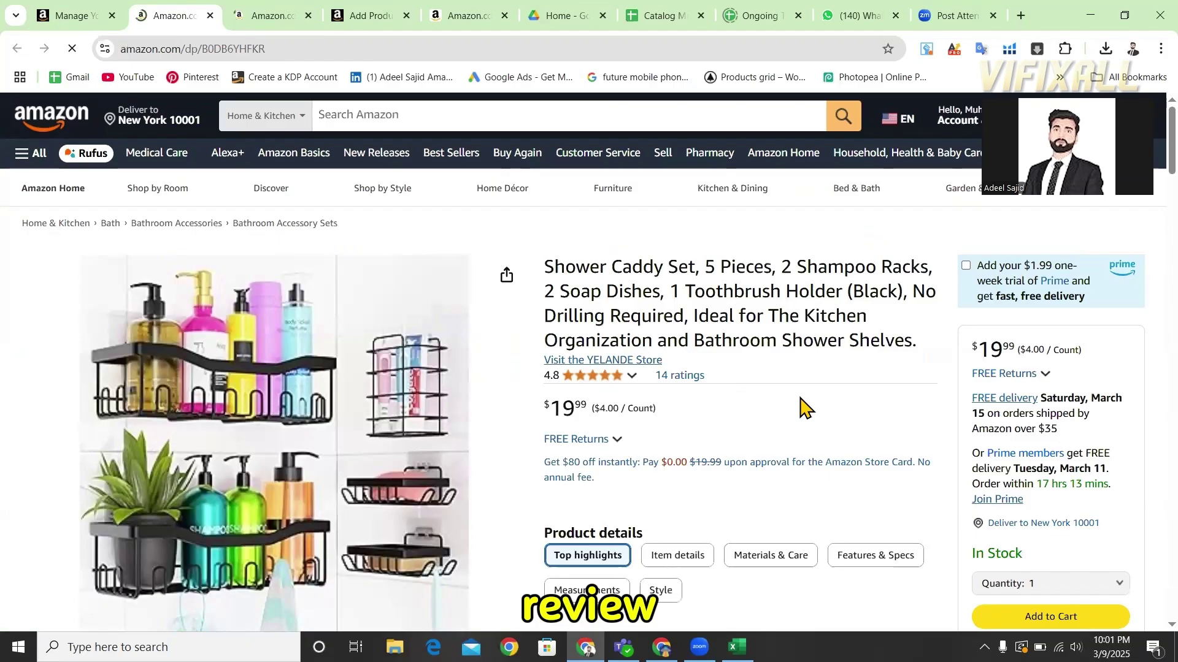
{"action": "scroll", "coordinate": [797, 489], "scroll_direction": "down", "scroll_amount": 2}
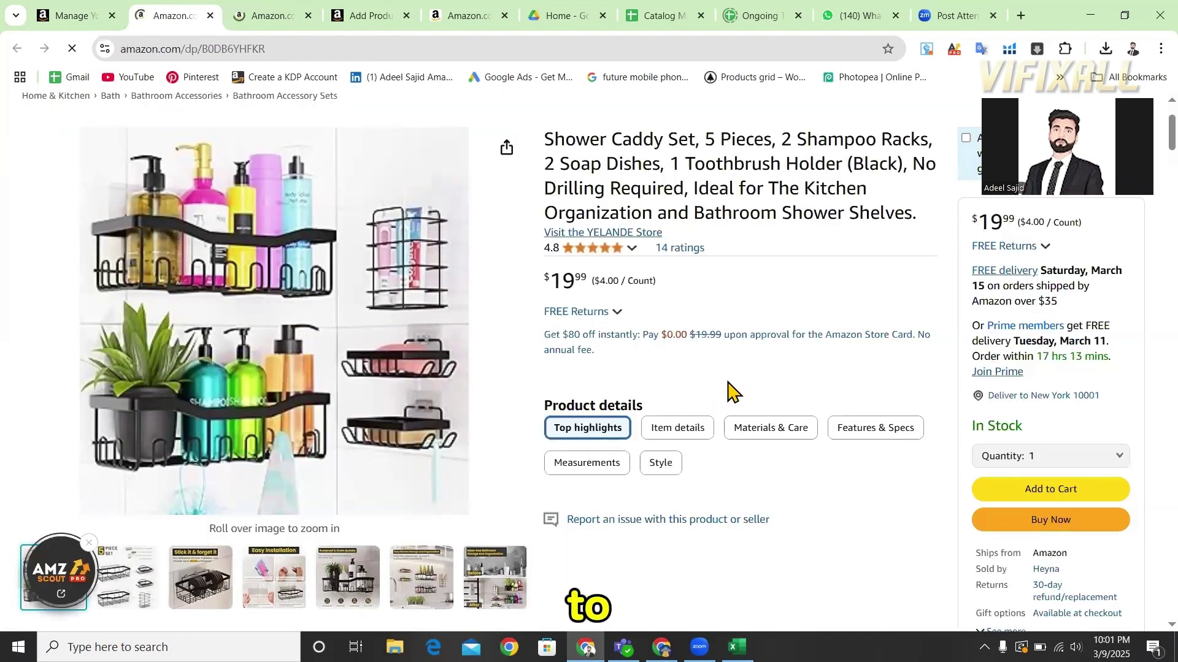
{"action": "scroll", "coordinate": [730, 390], "scroll_direction": "down", "scroll_amount": 1}
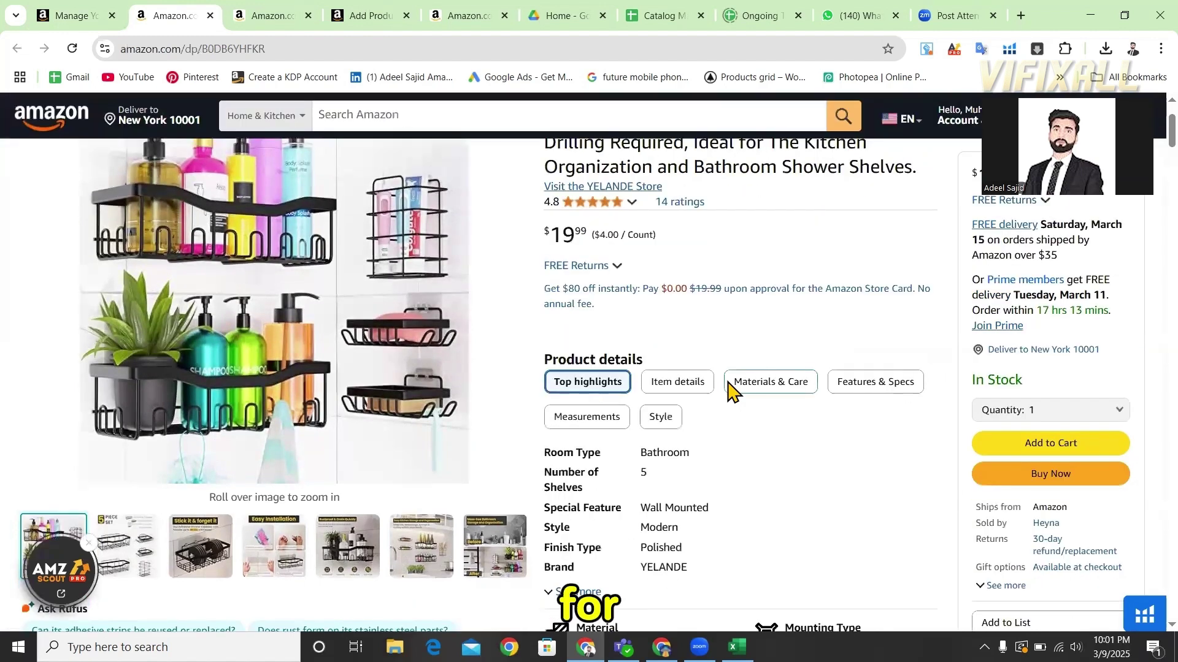
{"action": "scroll", "coordinate": [729, 404], "scroll_direction": "up", "scroll_amount": 1}
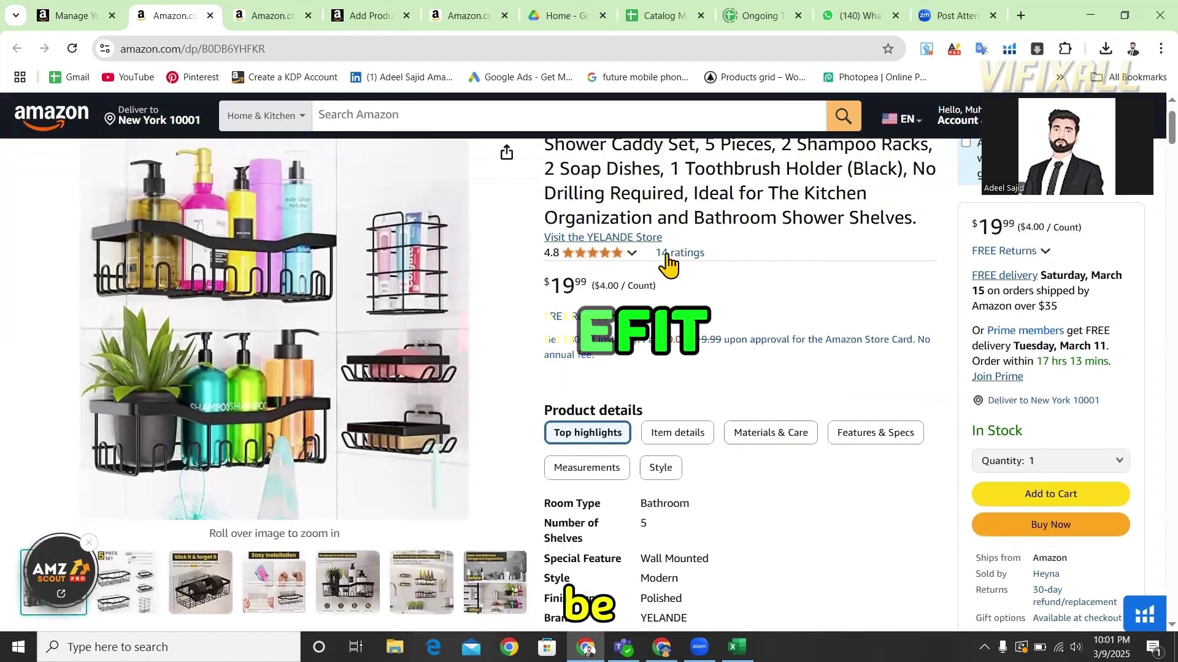
{"action": "scroll", "coordinate": [675, 293], "scroll_direction": "up", "scroll_amount": 1}
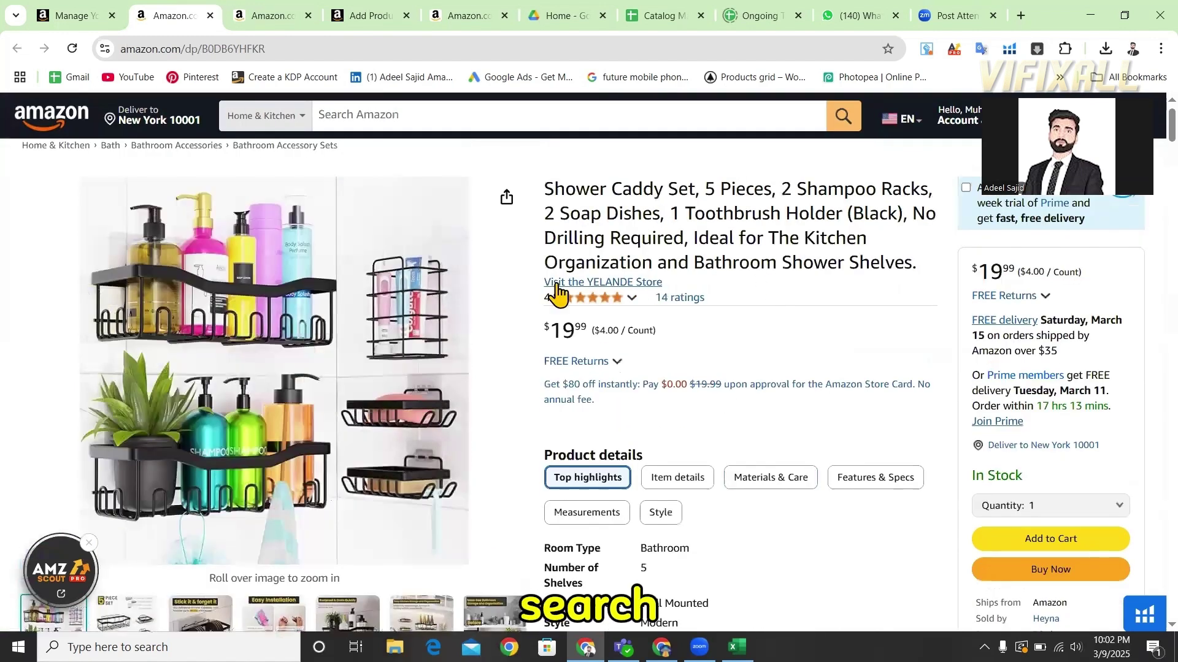
{"action": "left_click", "coordinate": [632, 314]}
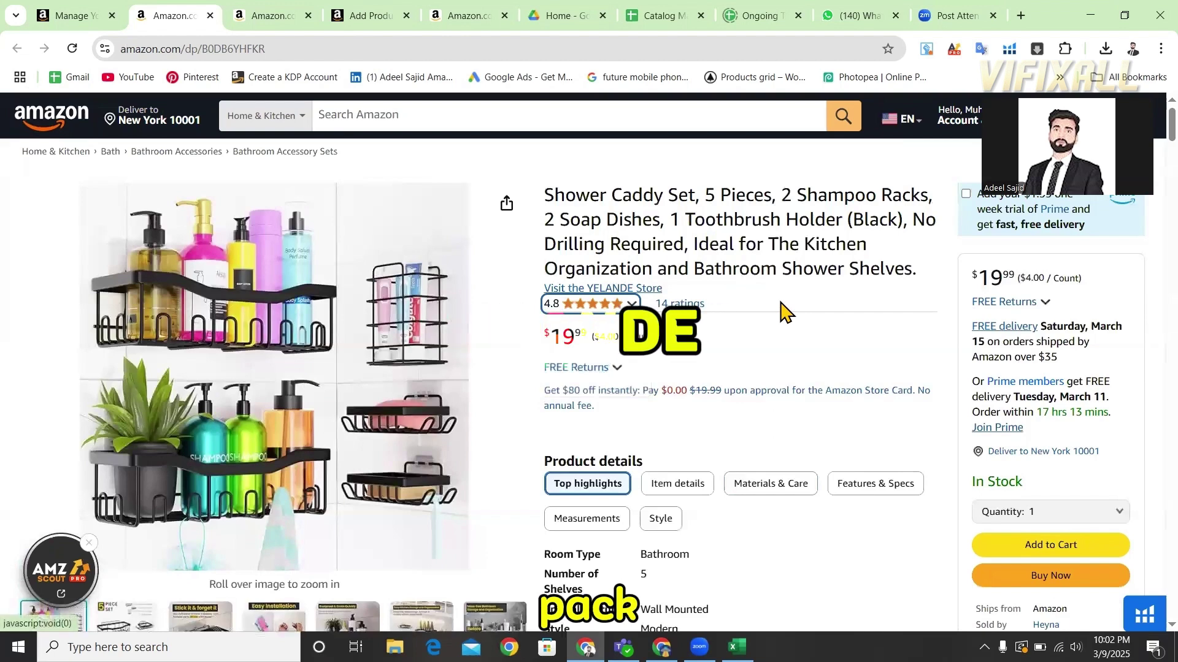